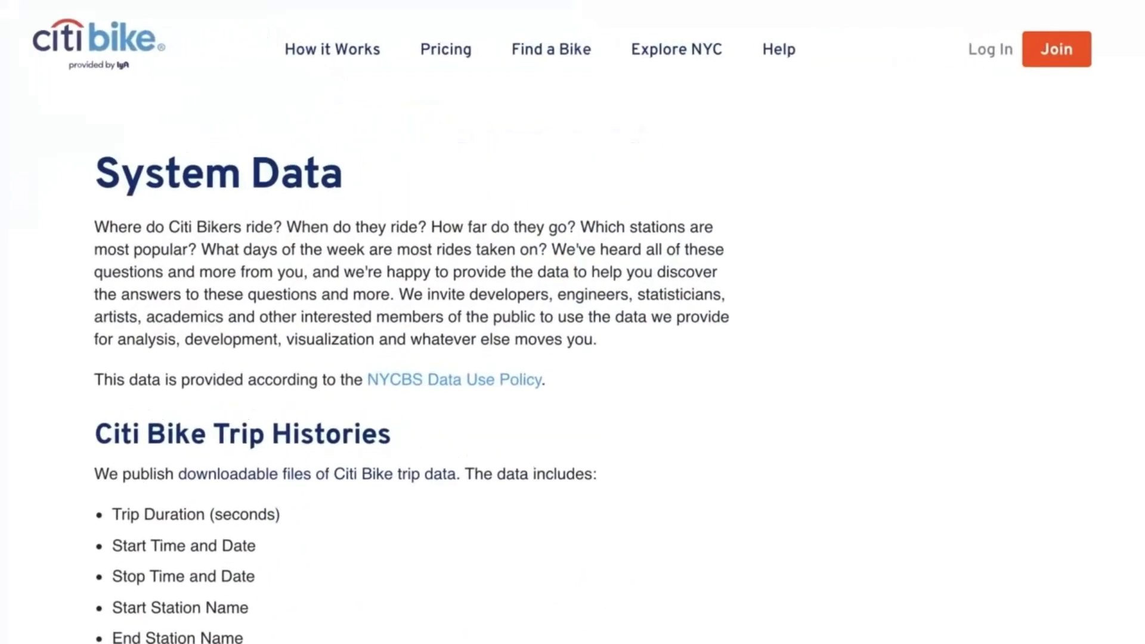
scroll(573, 322, "down", 6)
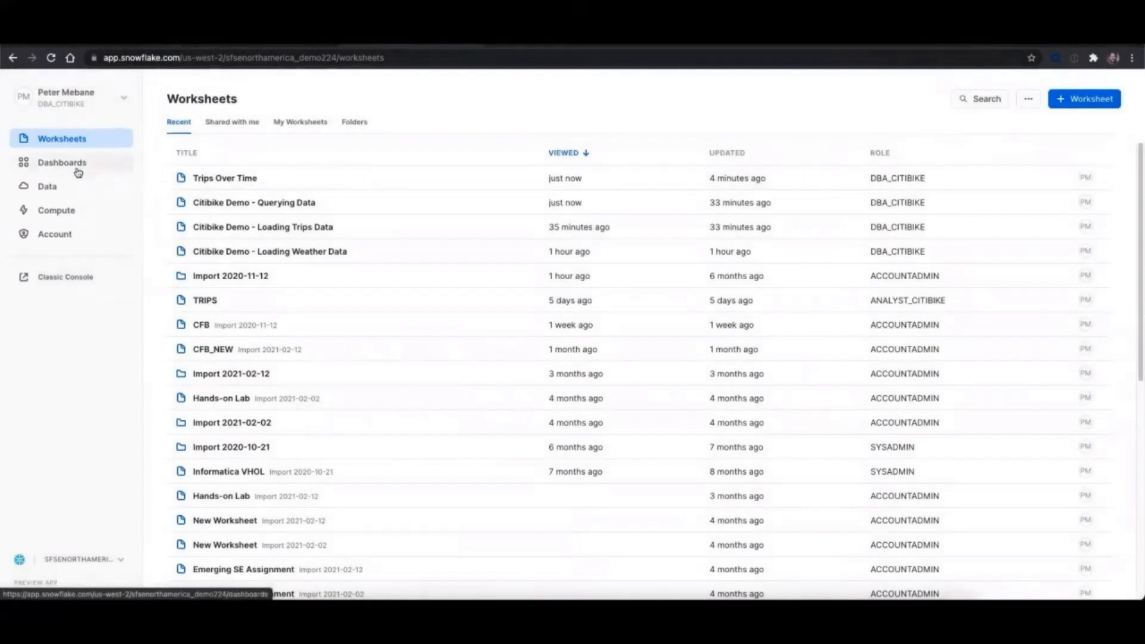
Browse the databases and expand the CITIBIKE database and its DEMO schema
left_click(67, 187)
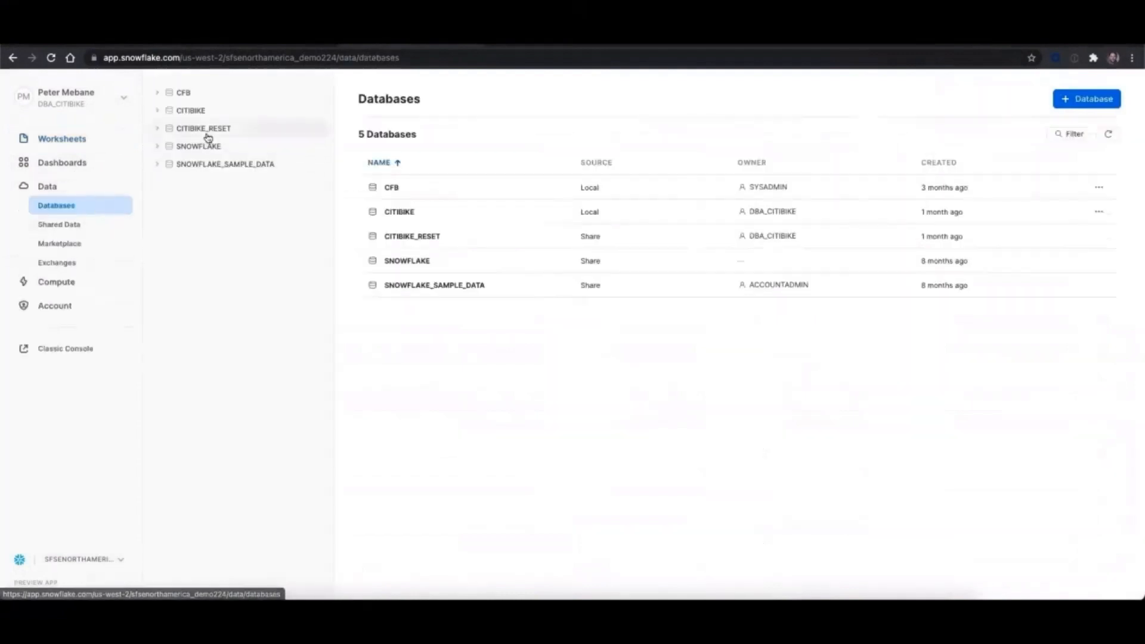
left_click(158, 112)
left_click(170, 130)
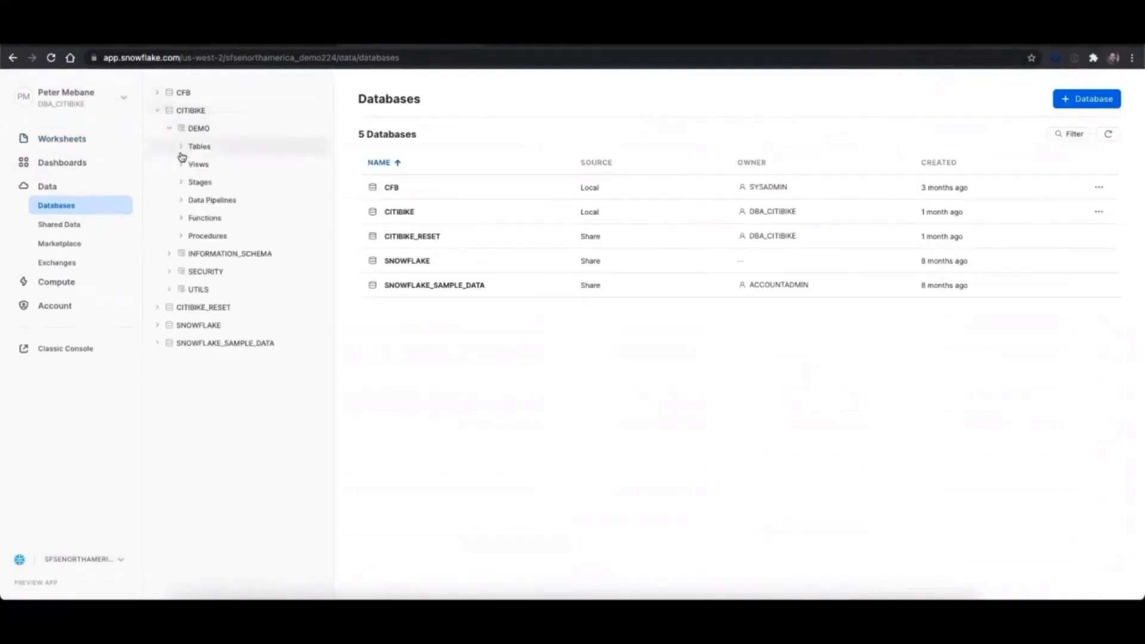
View the data Marketplace, and open the list of compute warehouses
left_click(72, 243)
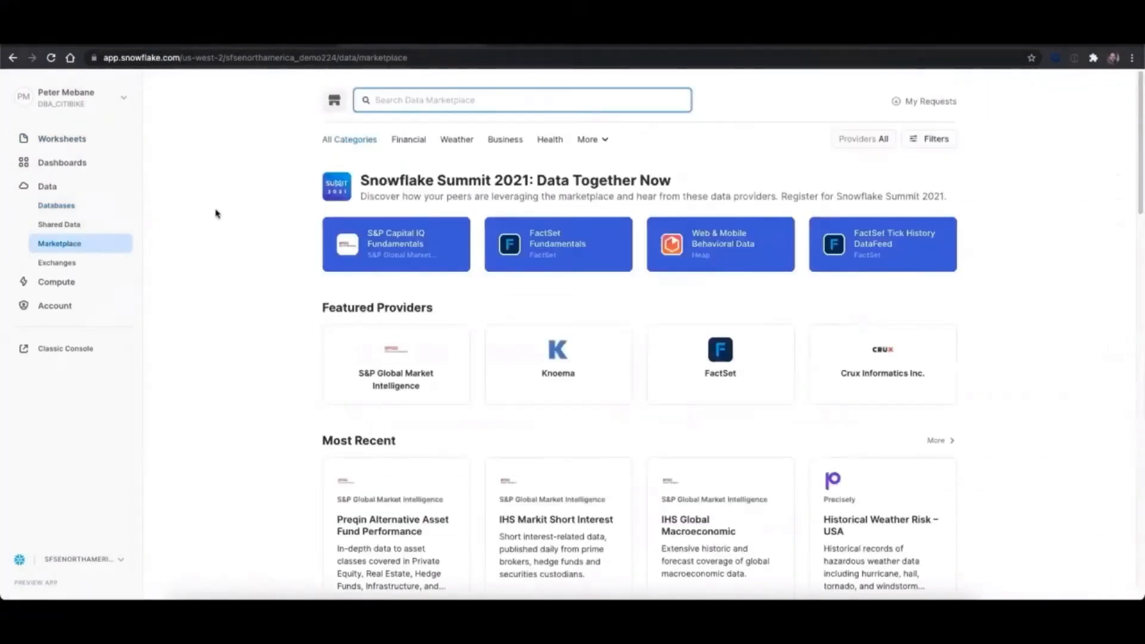
left_click(56, 282)
left_click(76, 250)
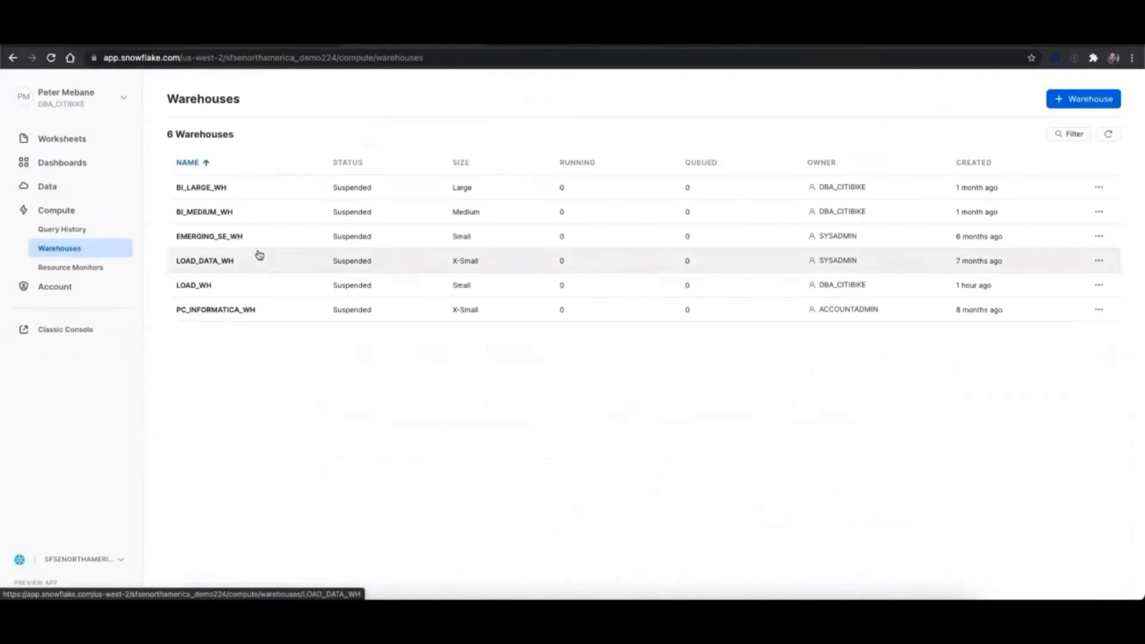
Start a new warehouse named test and review its size options, keeping X-Large
left_click(1074, 99)
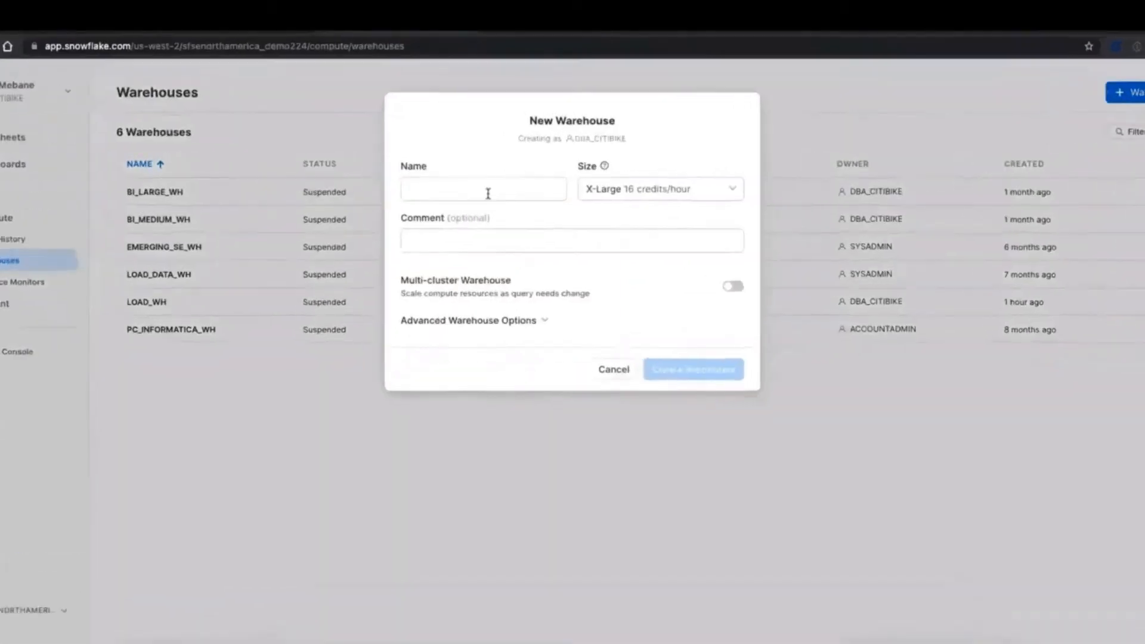
left_click(488, 194)
type("test")
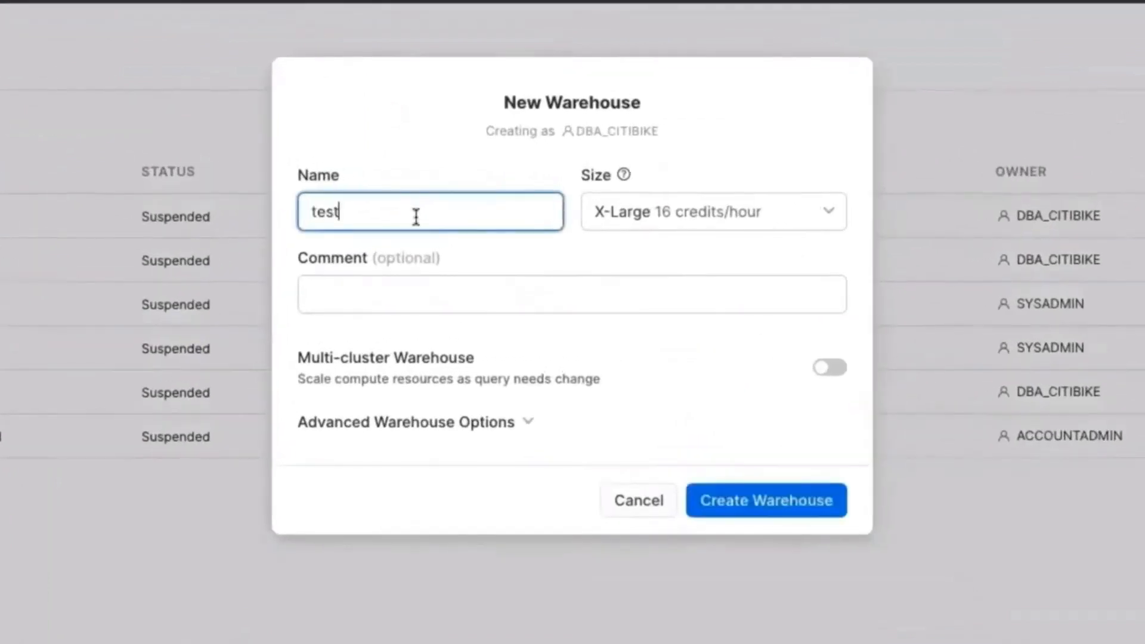
left_click(682, 220)
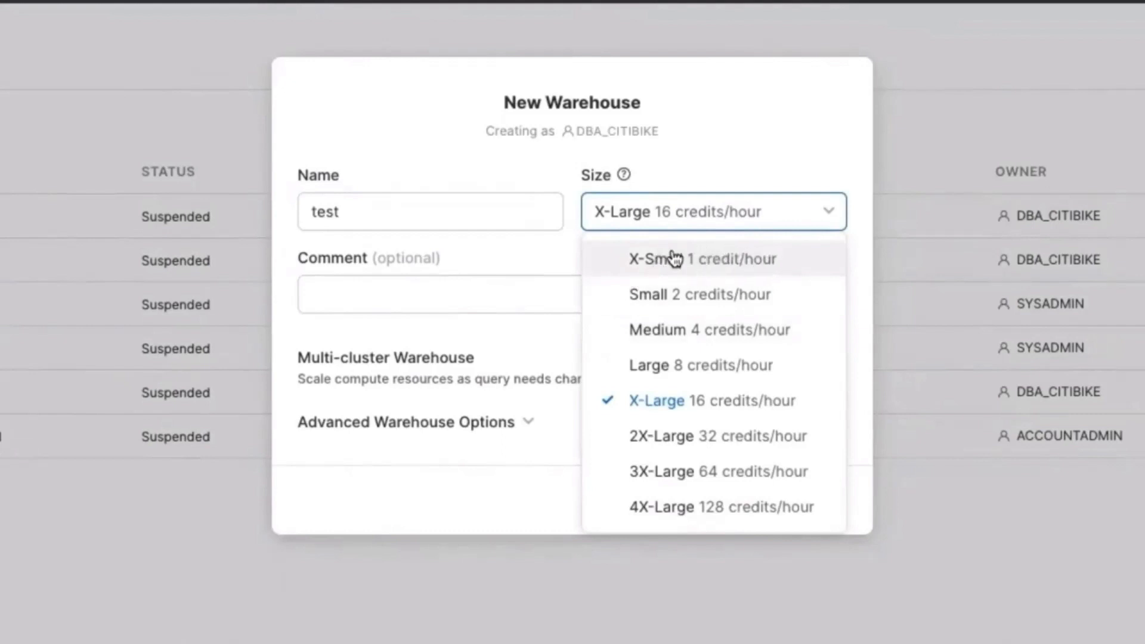
left_click(480, 162)
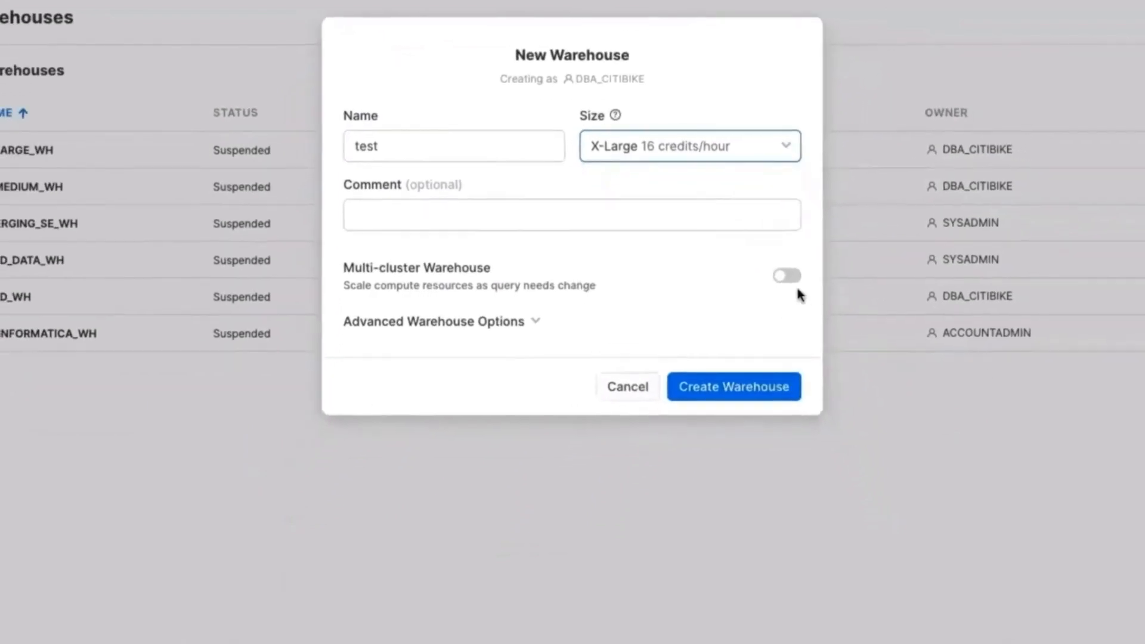
Make the new warehouse multi-cluster with a maximum of 10 clusters, and cancel its creation
left_click(788, 278)
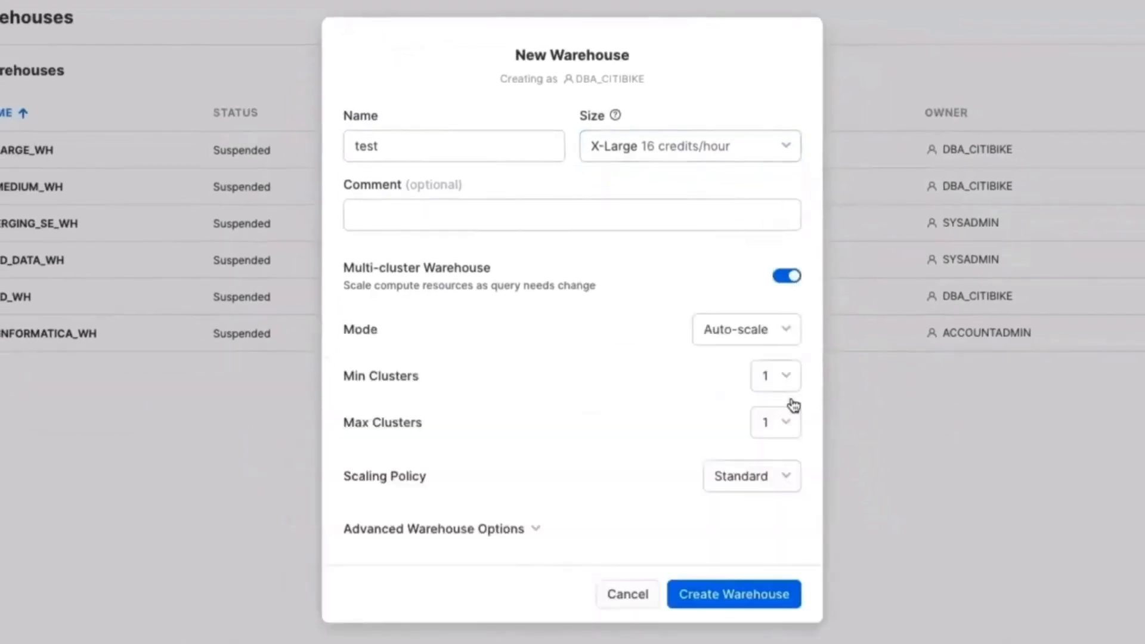
left_click(773, 424)
left_click(773, 387)
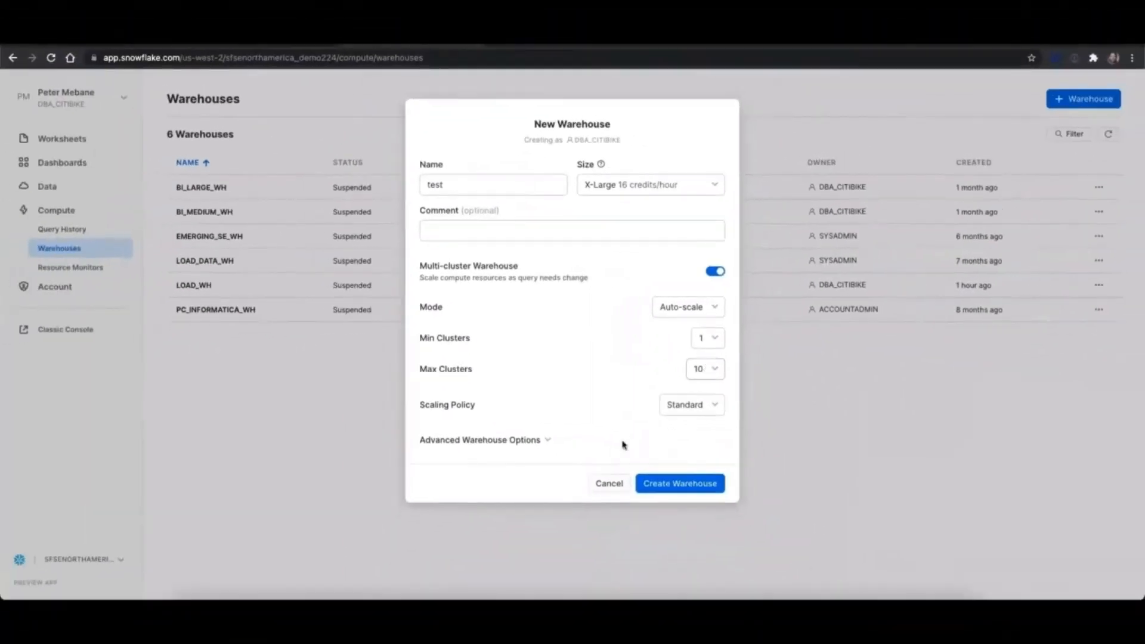
left_click(609, 483)
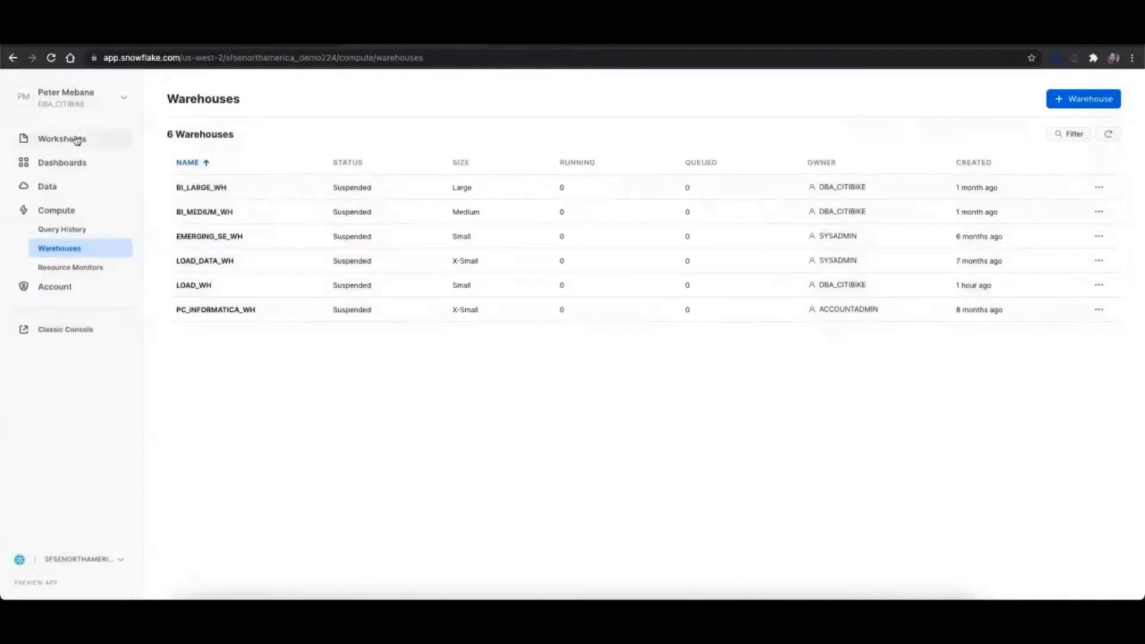
left_click(77, 139)
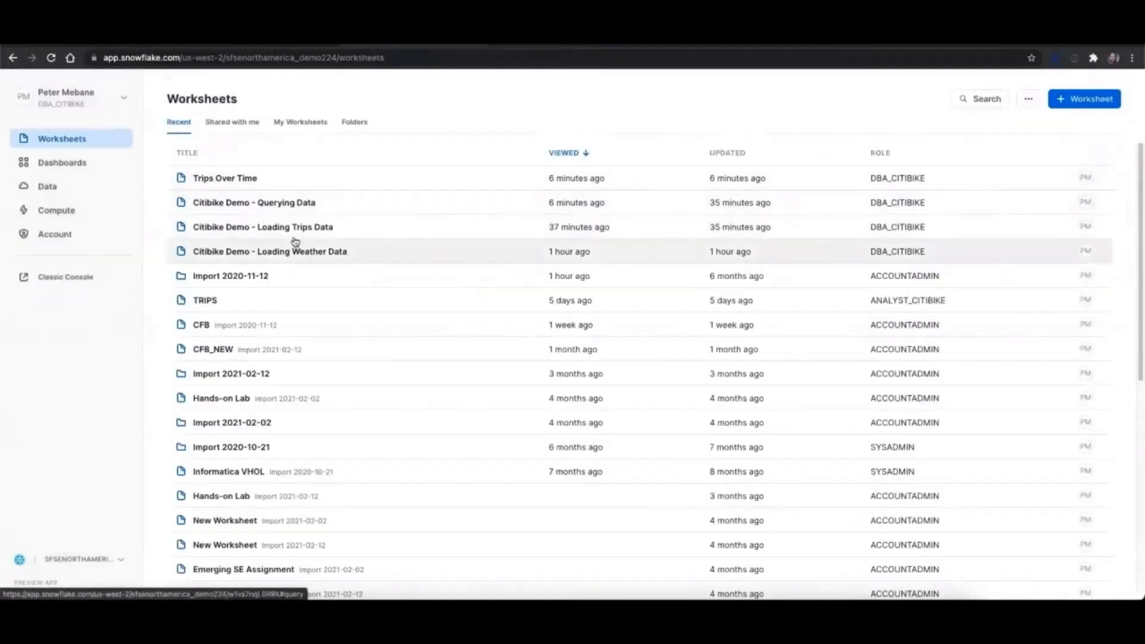
left_click(293, 234)
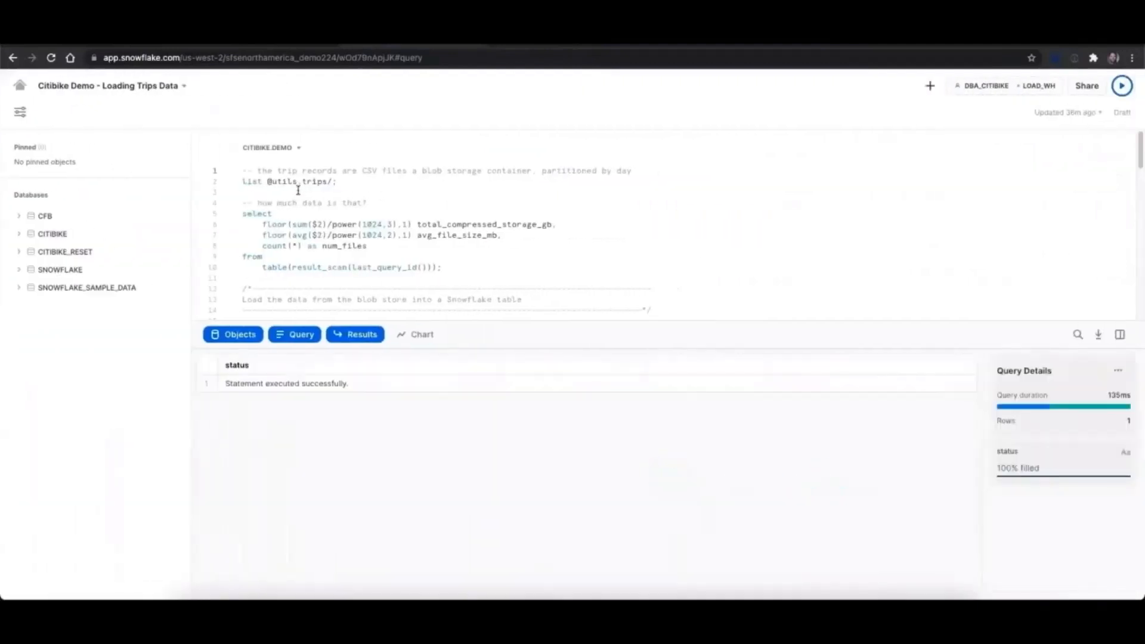
left_click(300, 181)
key("ctrl+Return")
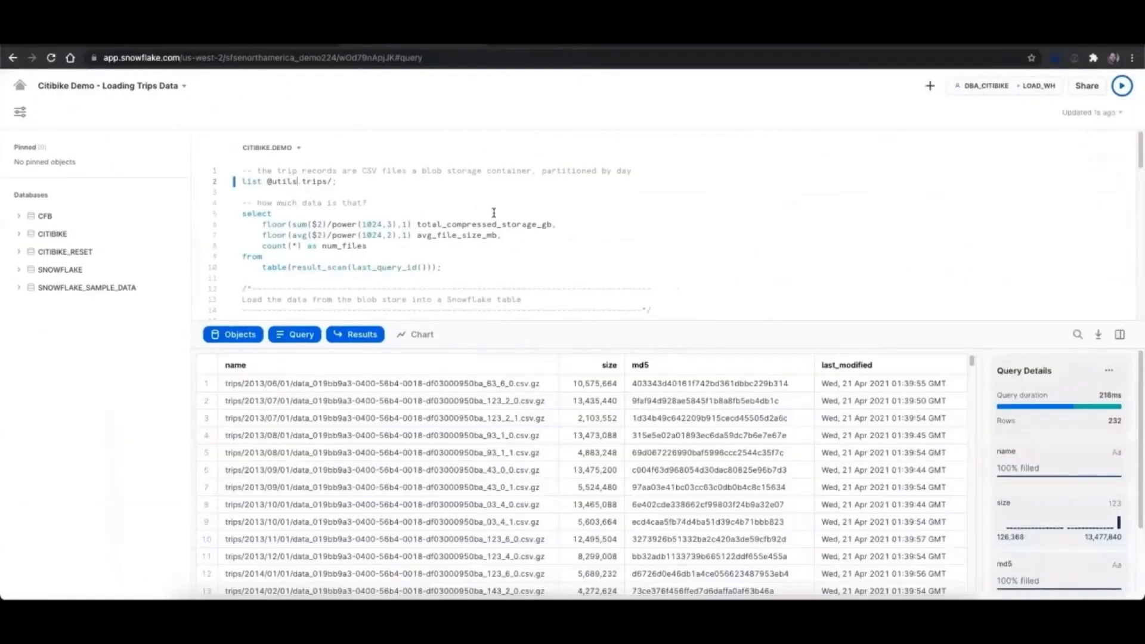
mouse_move(1115, 428)
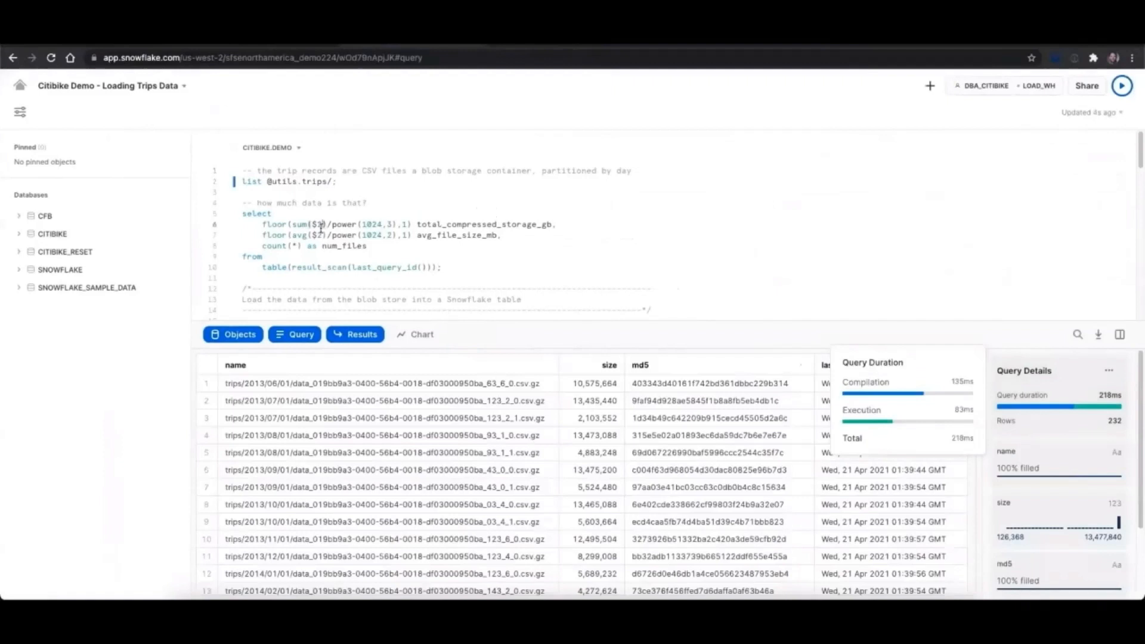
Run the query that calculates the total compressed storage, average file size and number of staged trip files
left_click(321, 227)
key("ctrl+Return")
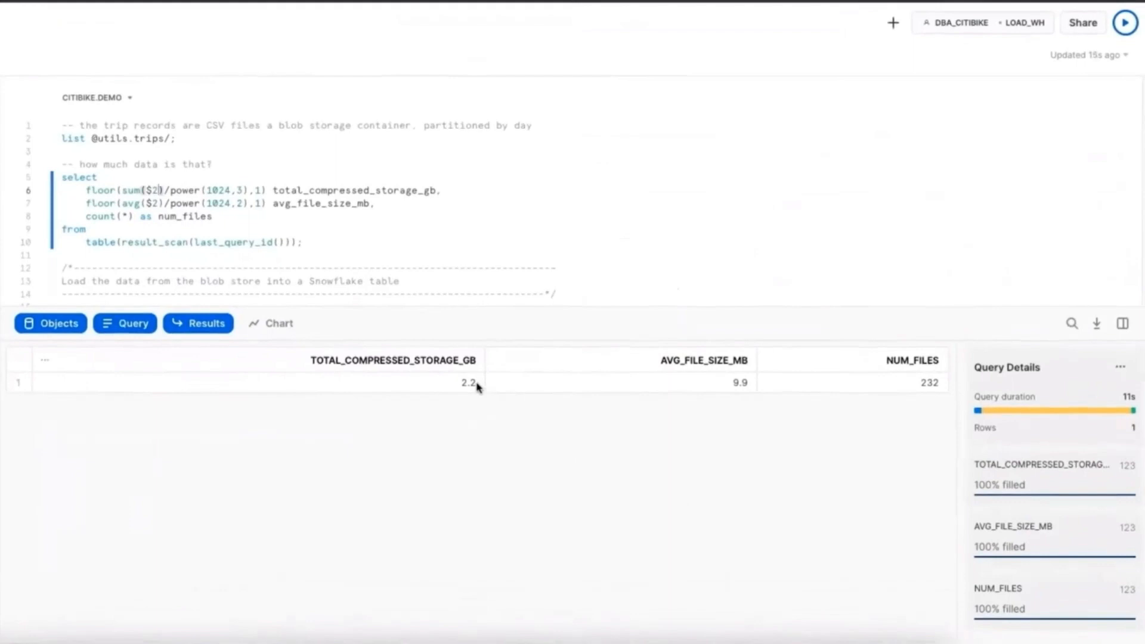
Run the create or replace statement for the trips table
scroll(223, 231, "down", 4)
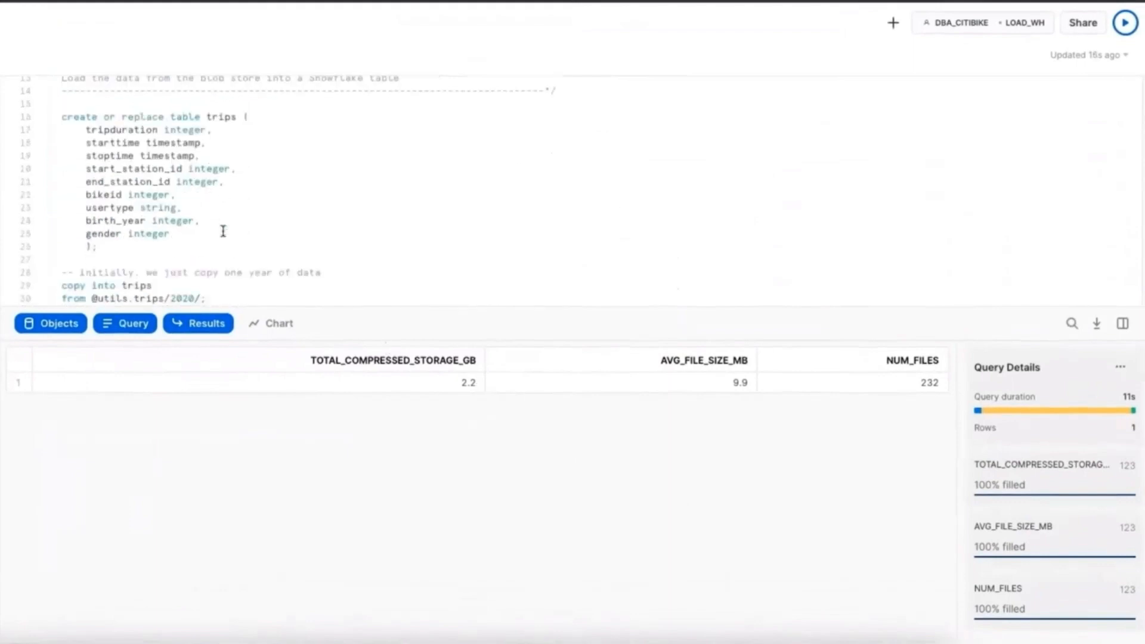
left_click(154, 157)
key("ctrl+Return")
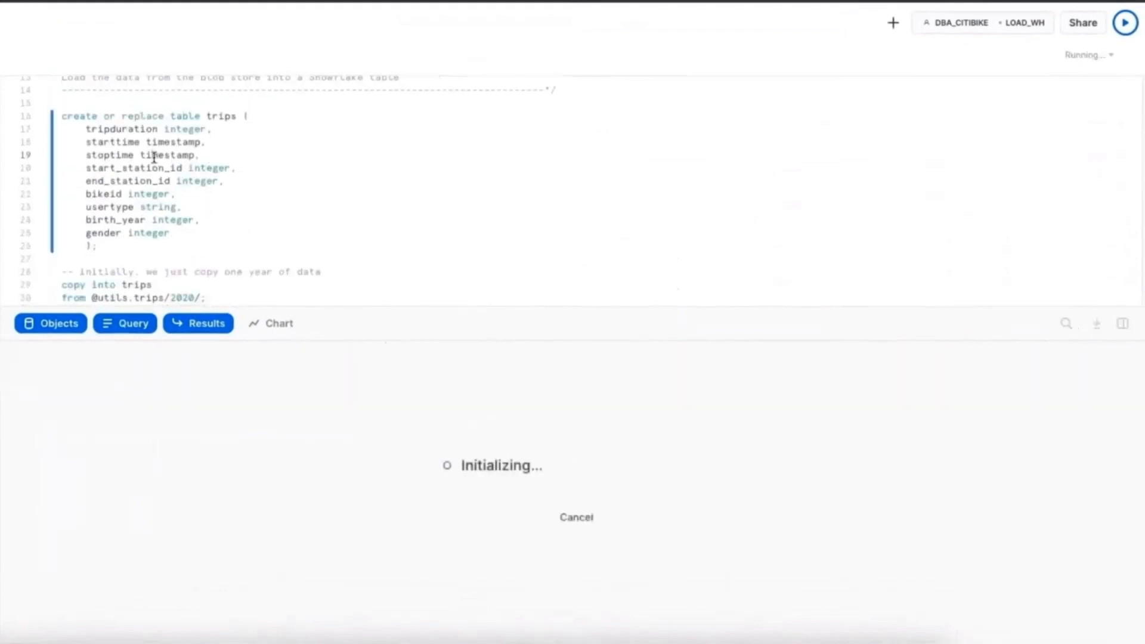
scroll(262, 204, "down", 1)
scroll(262, 204, "down", 1)
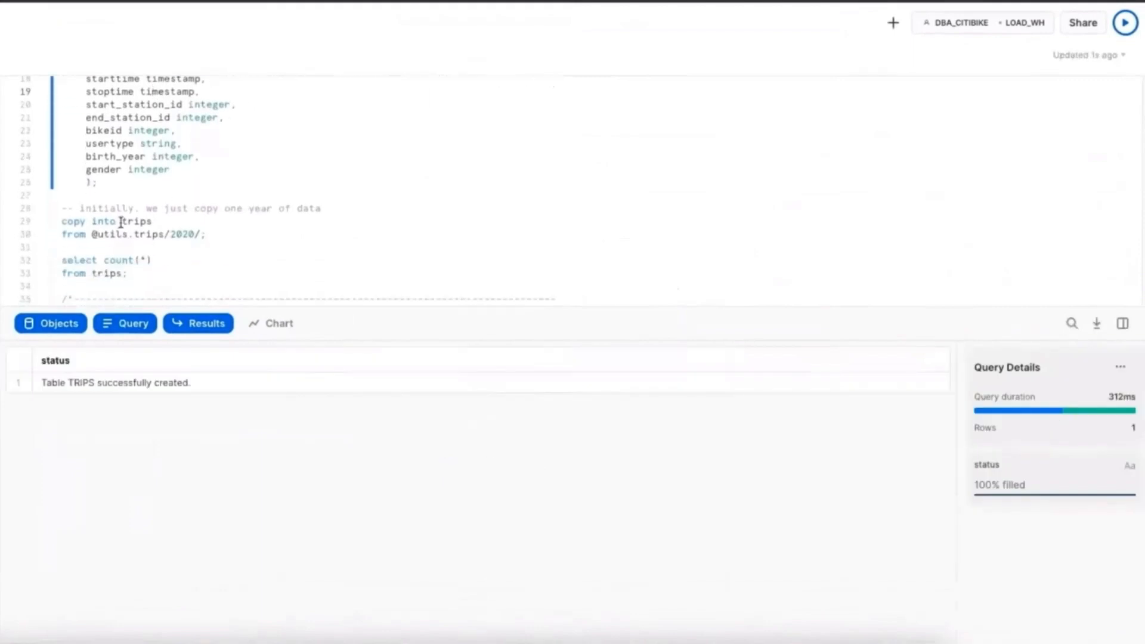
left_click(122, 224)
key("ctrl+Return")
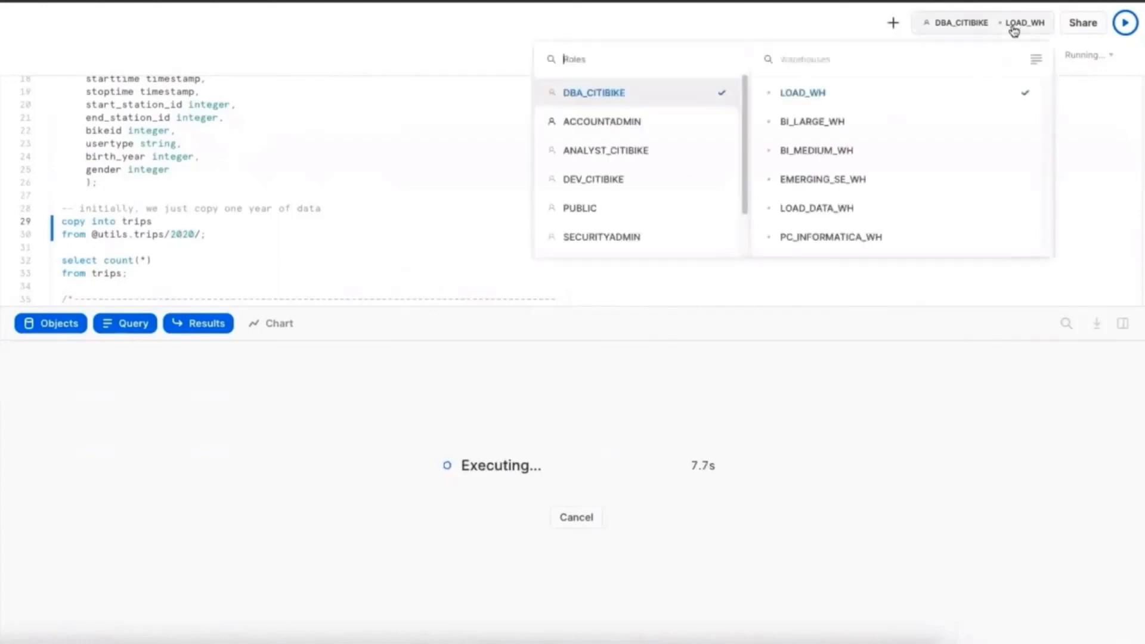
left_click(1036, 60)
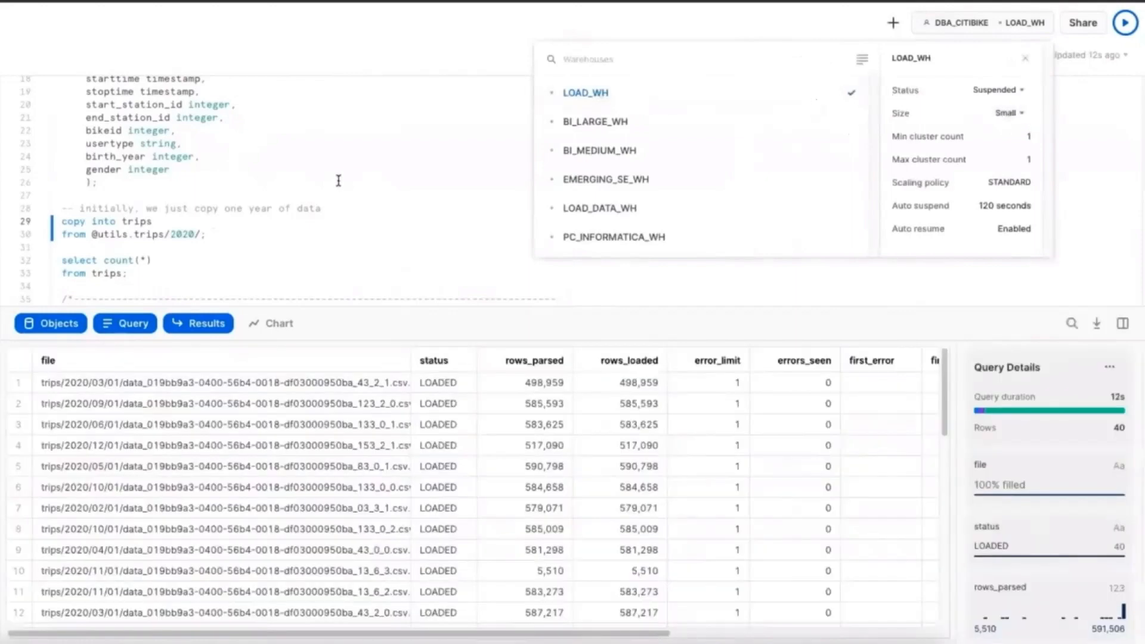
left_click(339, 181)
Count the rows in the trips table with the query below the 2020 copy statement
scroll(245, 212, "down", 1)
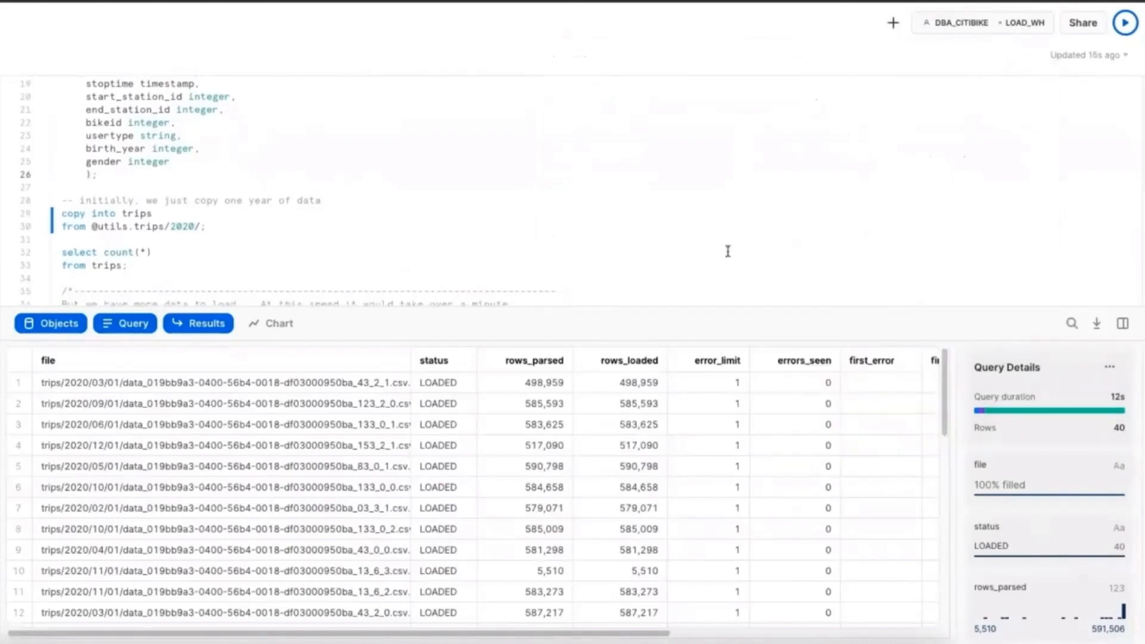
scroll(389, 220, "down", 2)
left_click(120, 196)
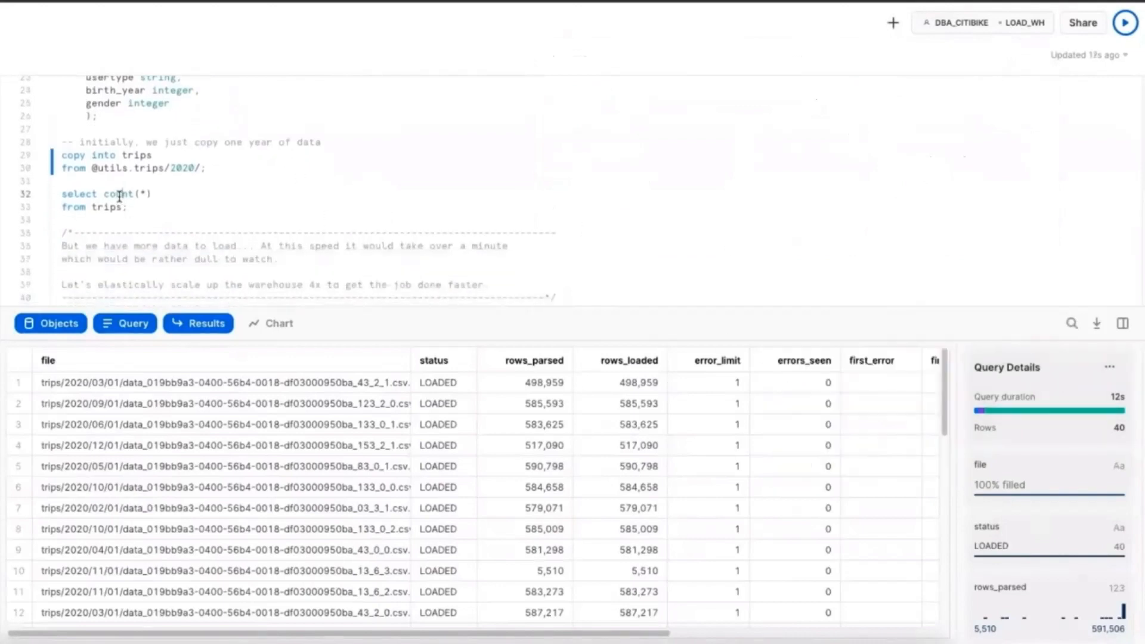
key("ctrl+Return")
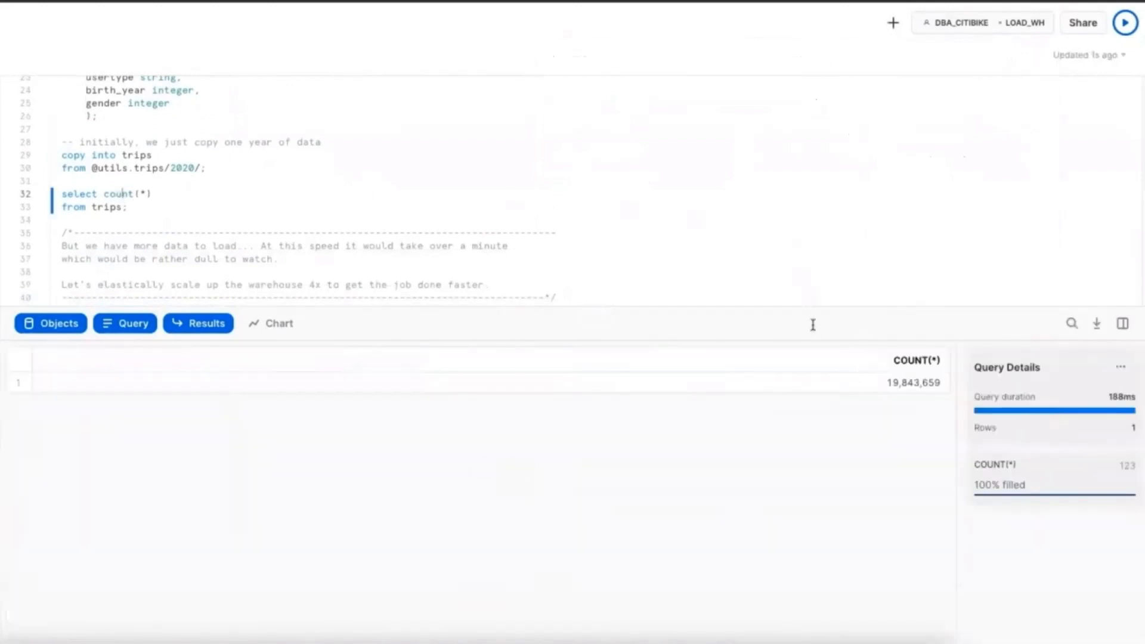
Run the alter warehouse statement that sets the size of load_wh to large
scroll(255, 170, "down", 3)
scroll(255, 170, "down", 1)
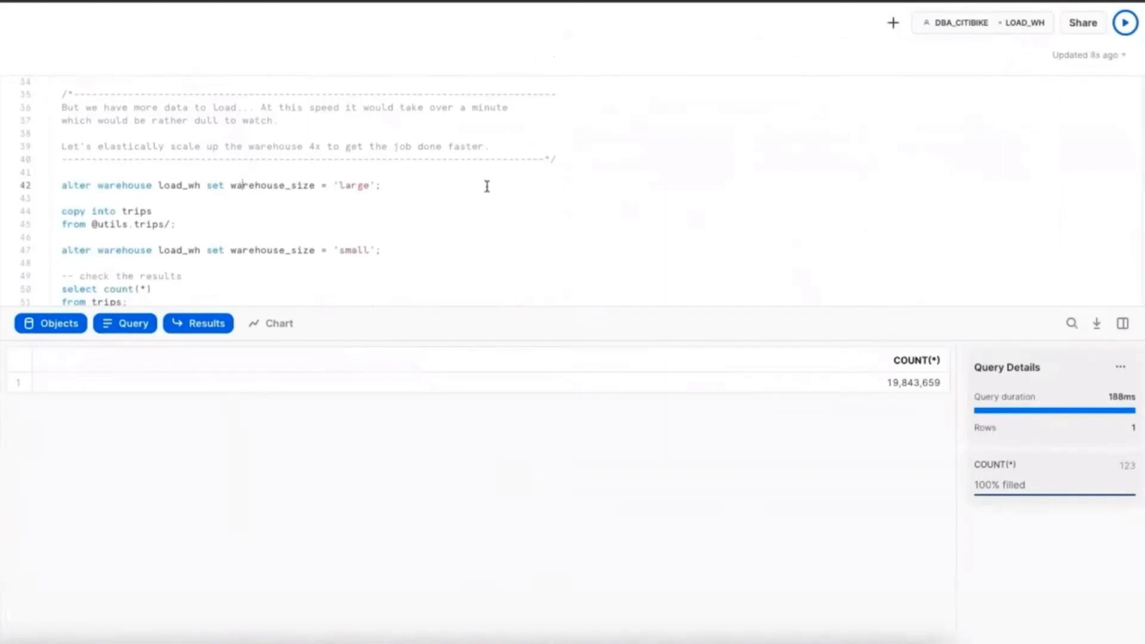
key("ctrl+Return")
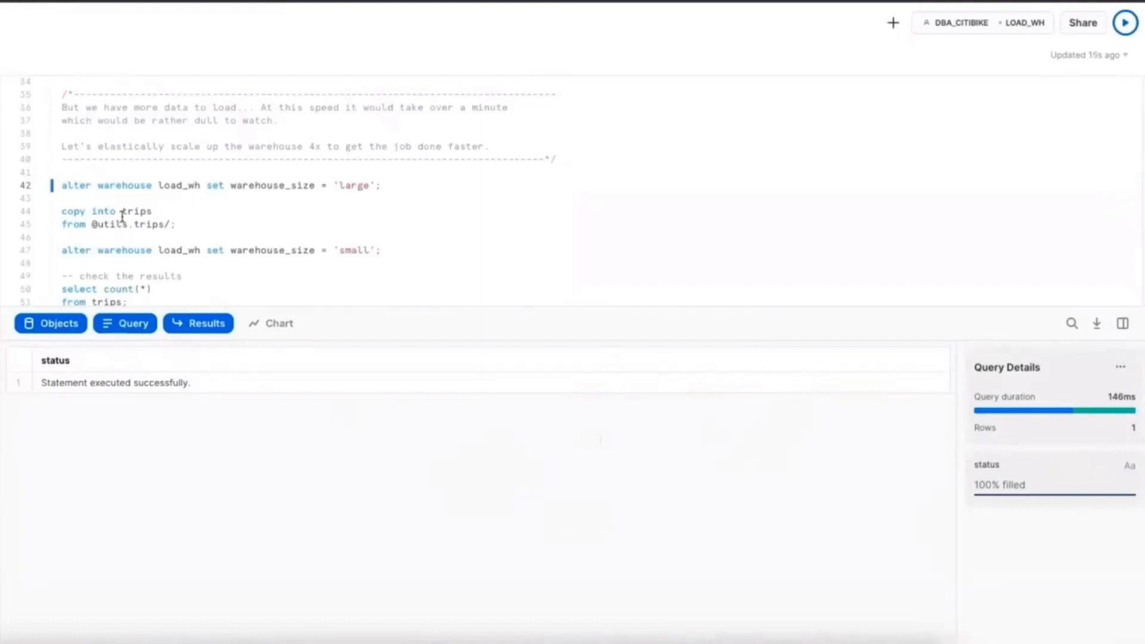
key("ctrl+Return")
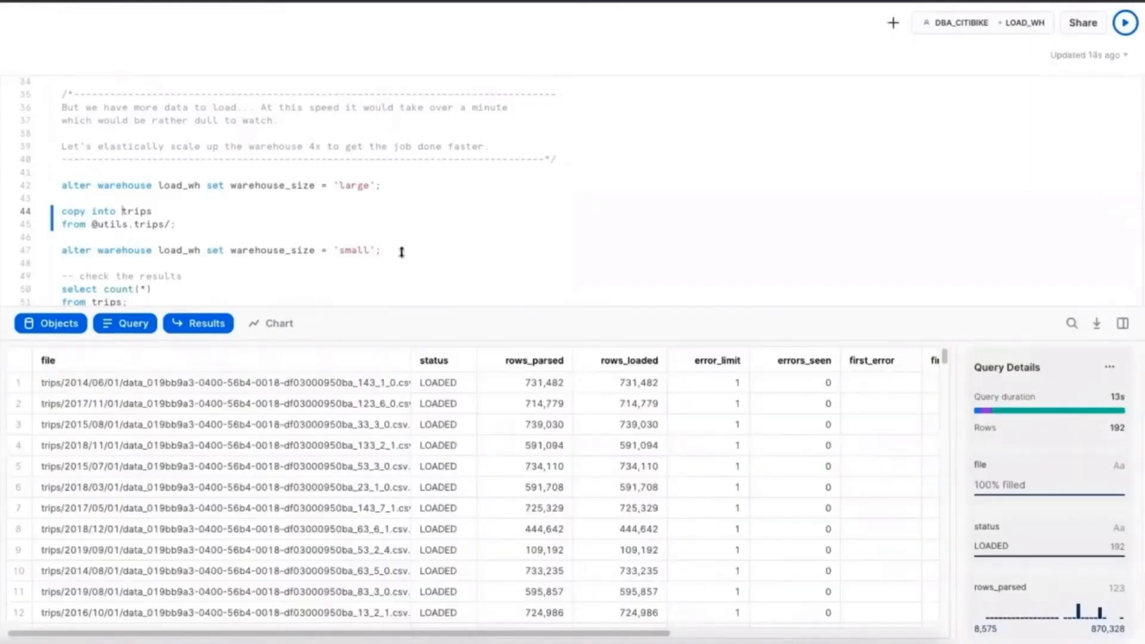
mouse_move(1120, 428)
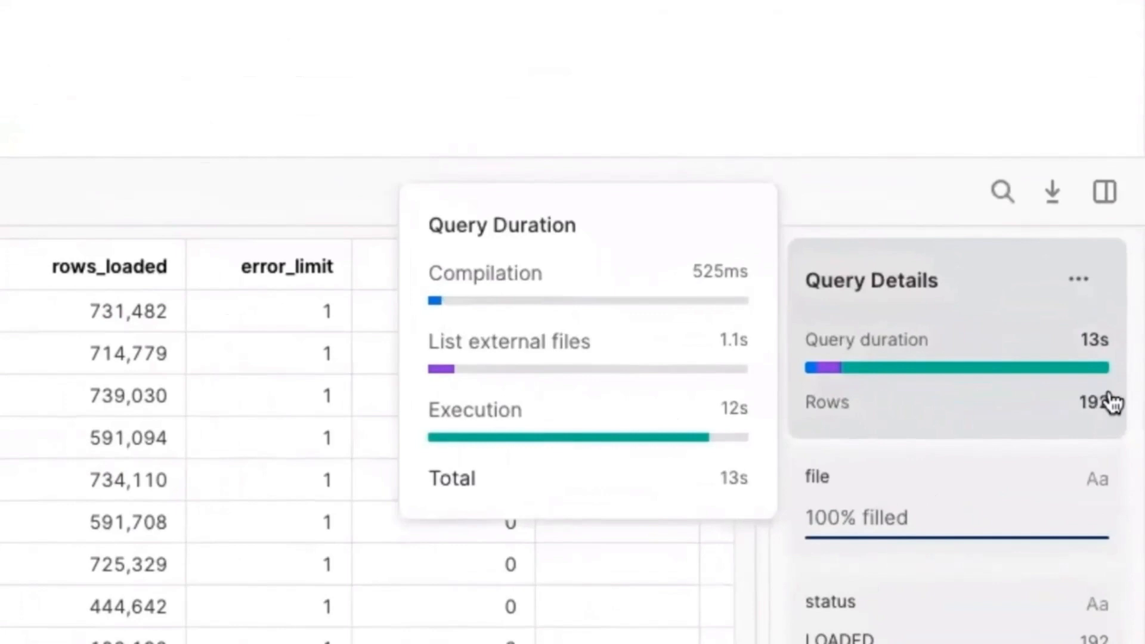
left_click(191, 251)
key("super+Return")
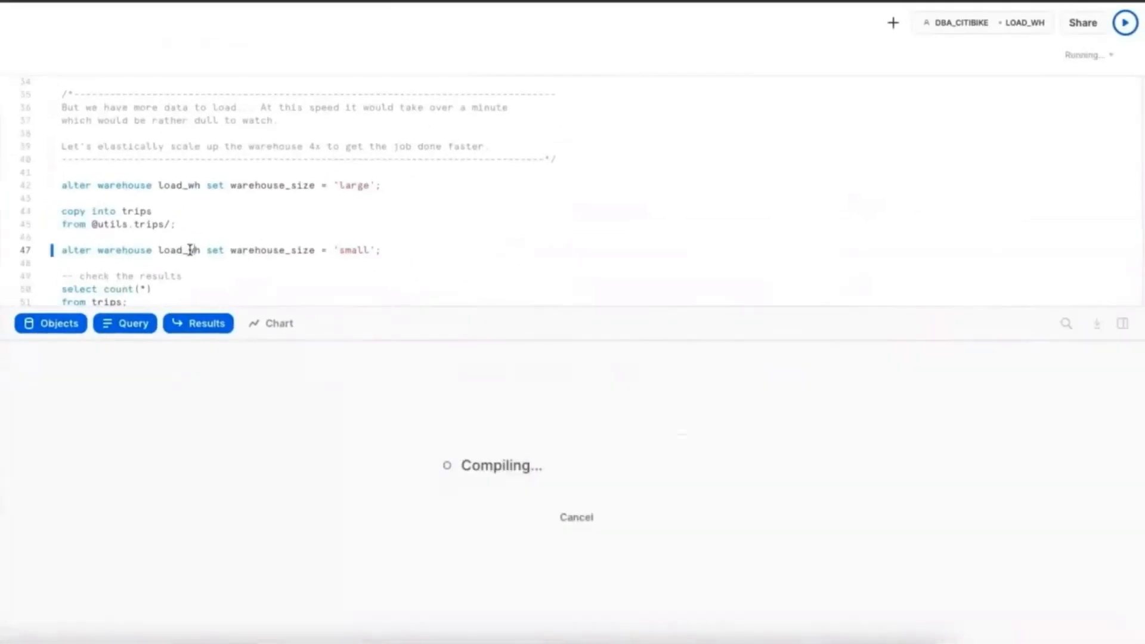
Run the row count query on the trips table under the "check the results" comment
scroll(393, 247, "down", 1)
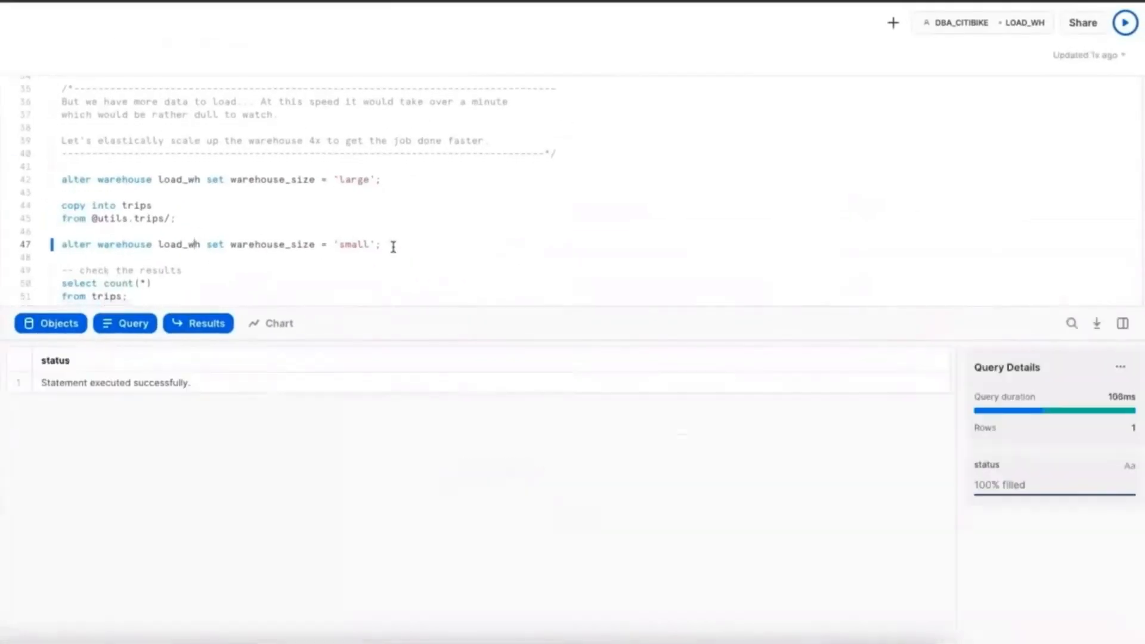
scroll(393, 247, "down", 1)
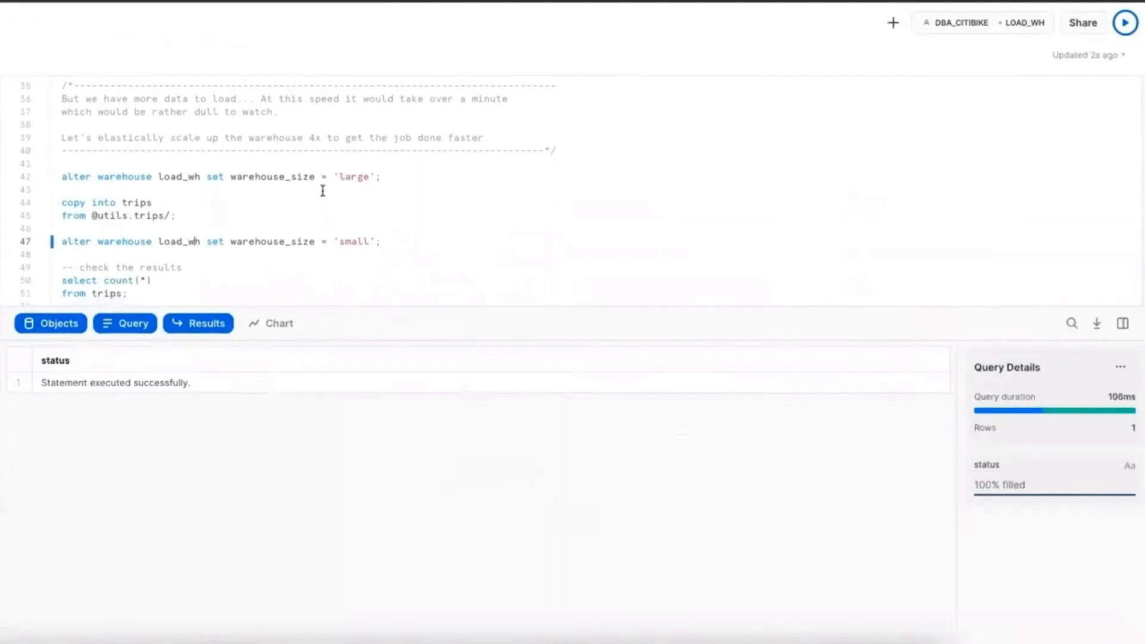
scroll(322, 197, "down", 4)
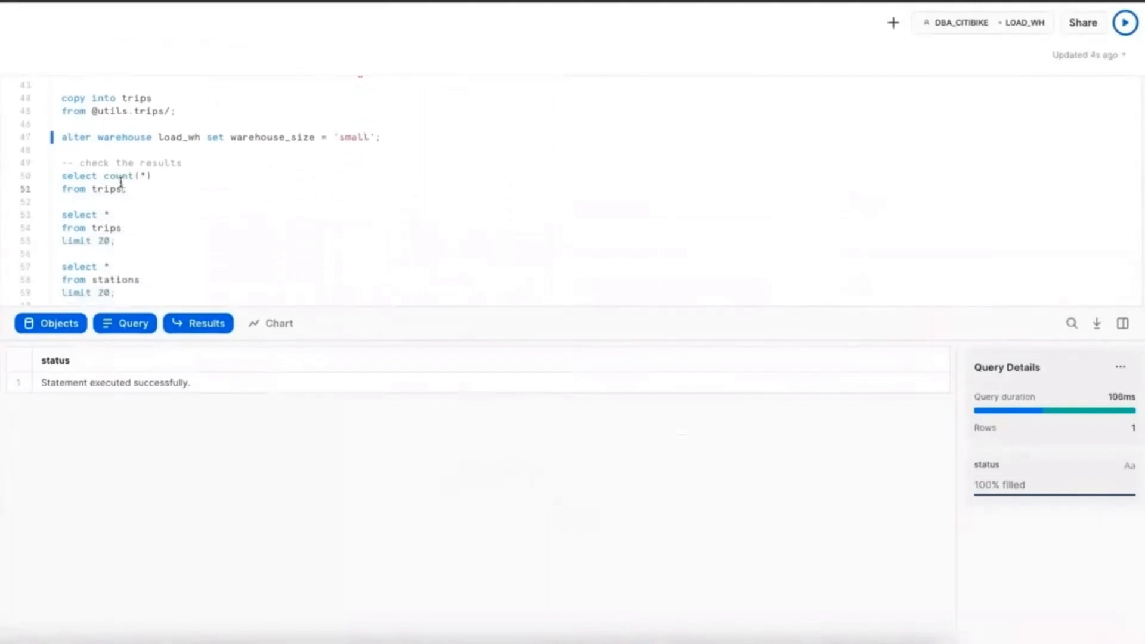
left_click(122, 185)
key("ctrl+Return")
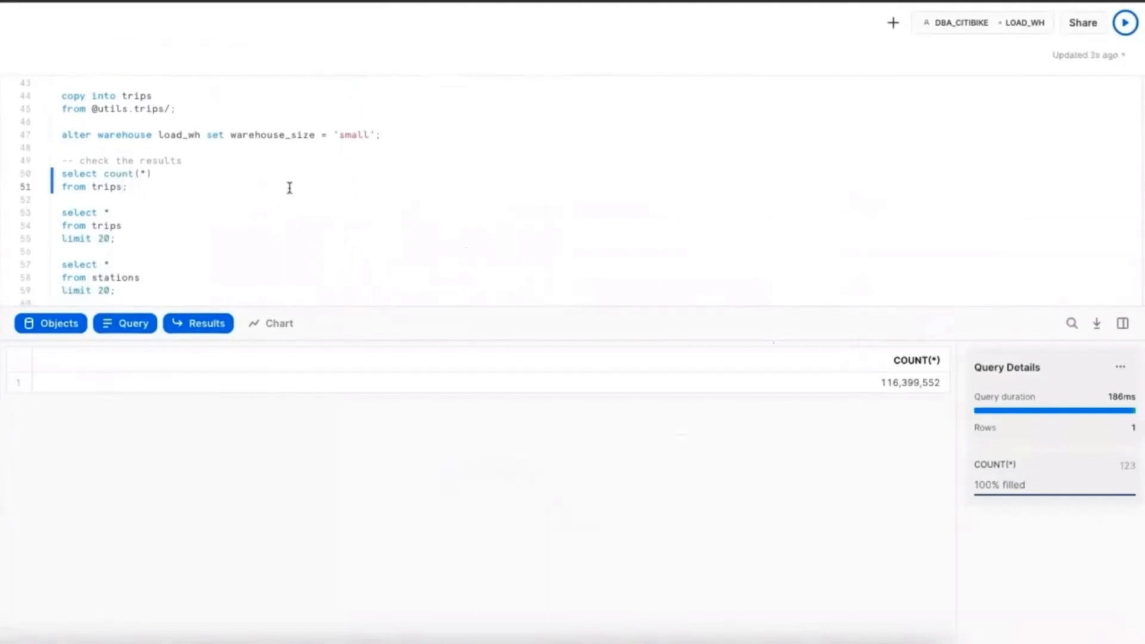
scroll(289, 187, "down", 2)
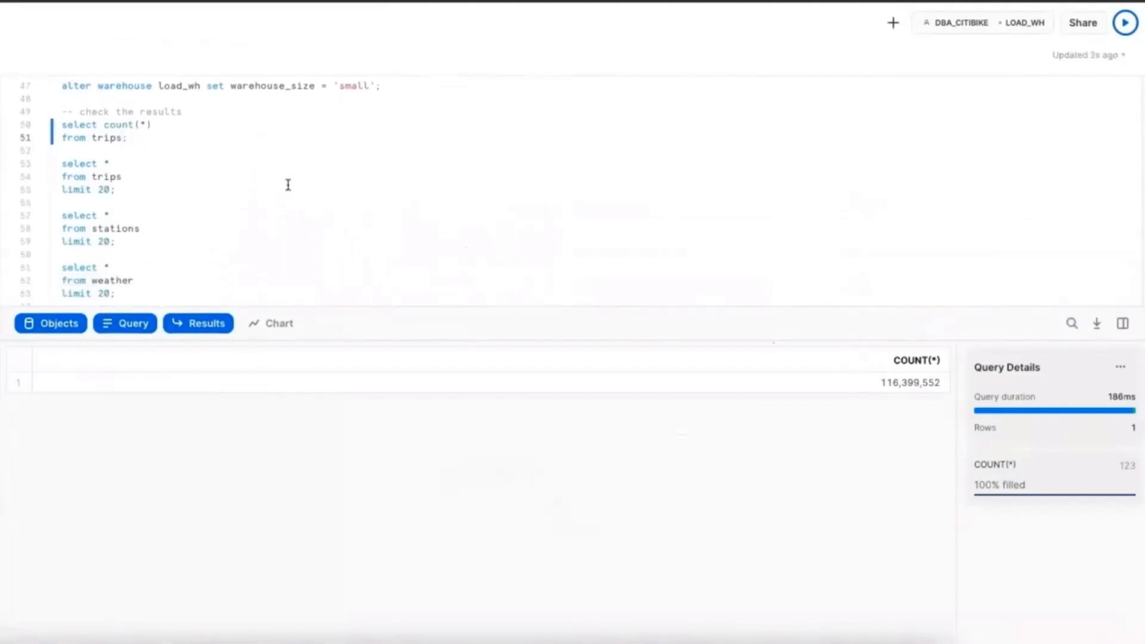
Run the three sample queries that select 20 rows each from the trips, stations and weather tables
left_click(93, 179)
key("ctrl+Return")
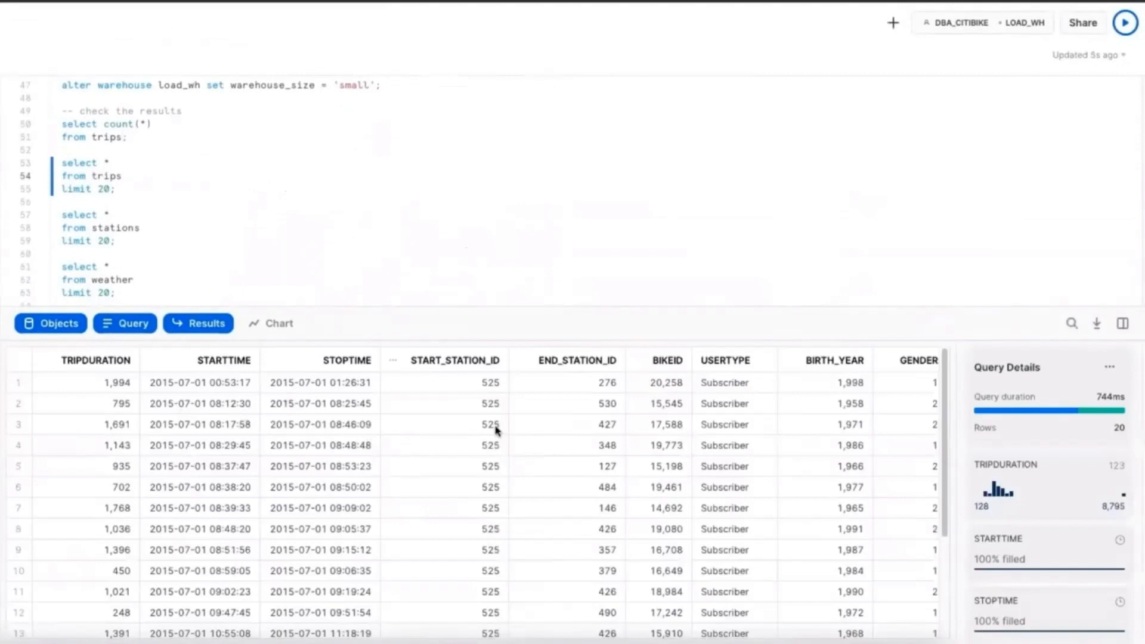
left_click(76, 225)
key("ctrl+Return")
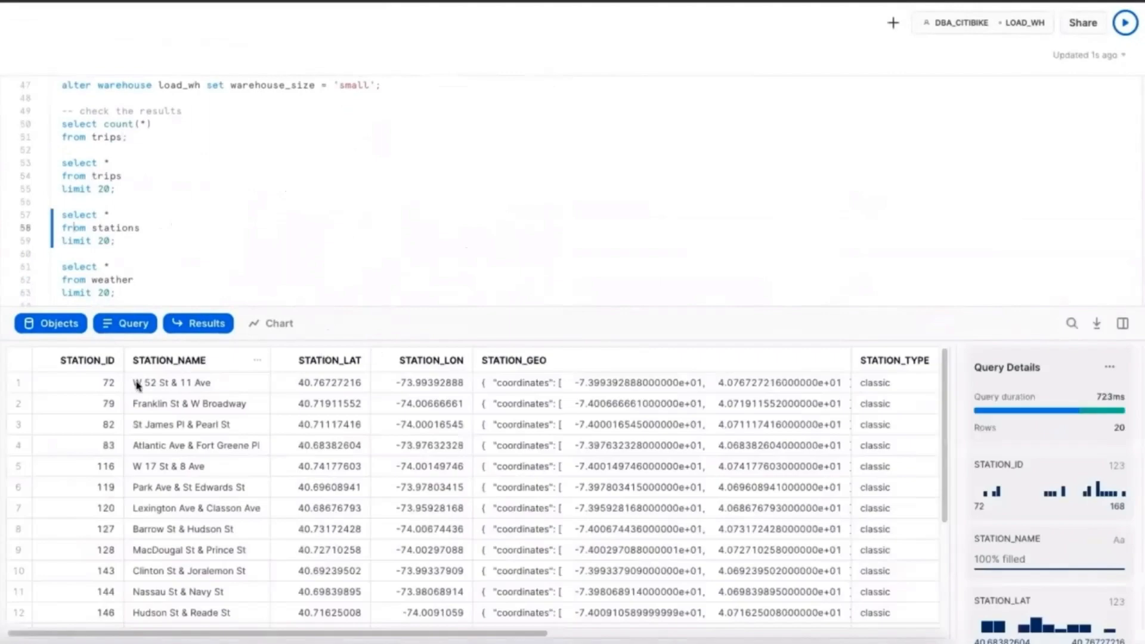
left_click(76, 289)
key("ctrl+Return")
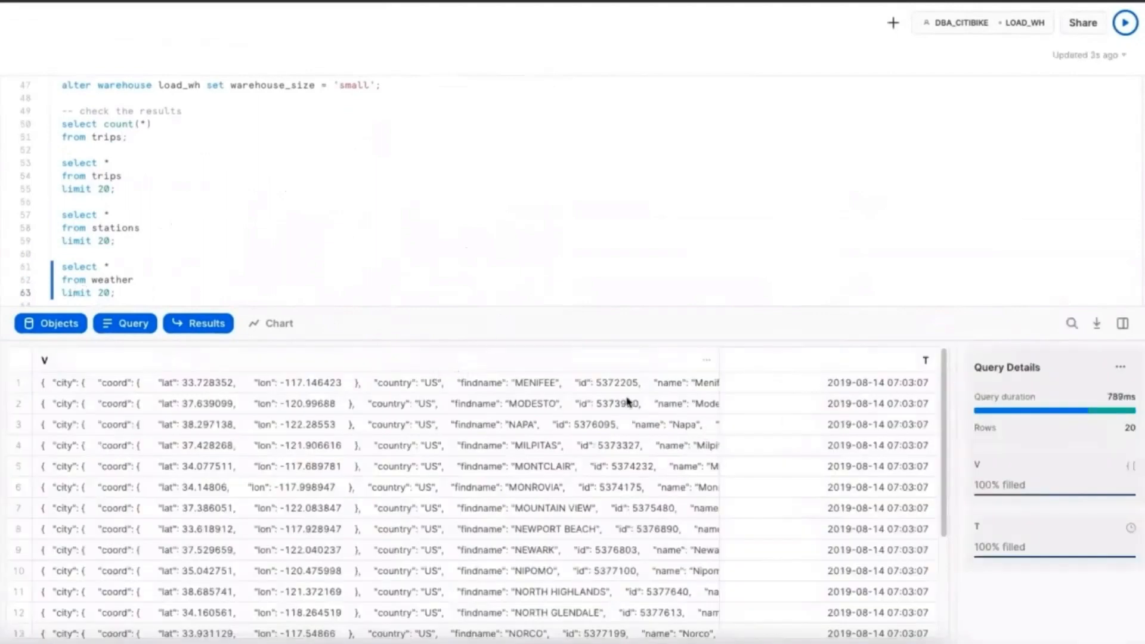
Inspect the JSON in column V of the first weather result row as formatted text
left_click(103, 383)
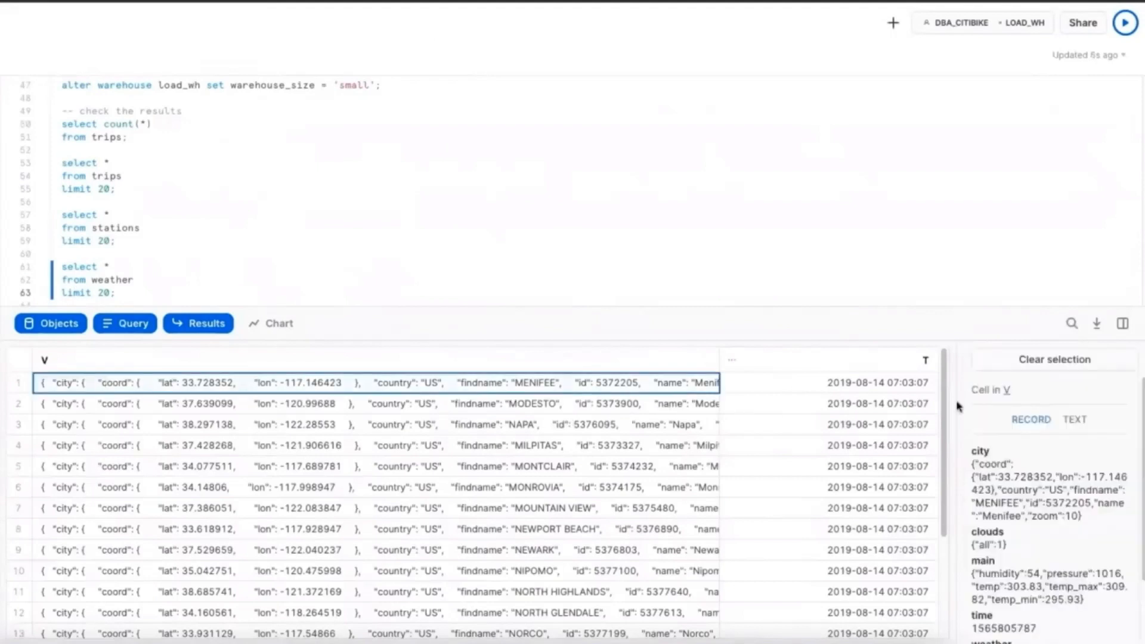
left_click(1075, 420)
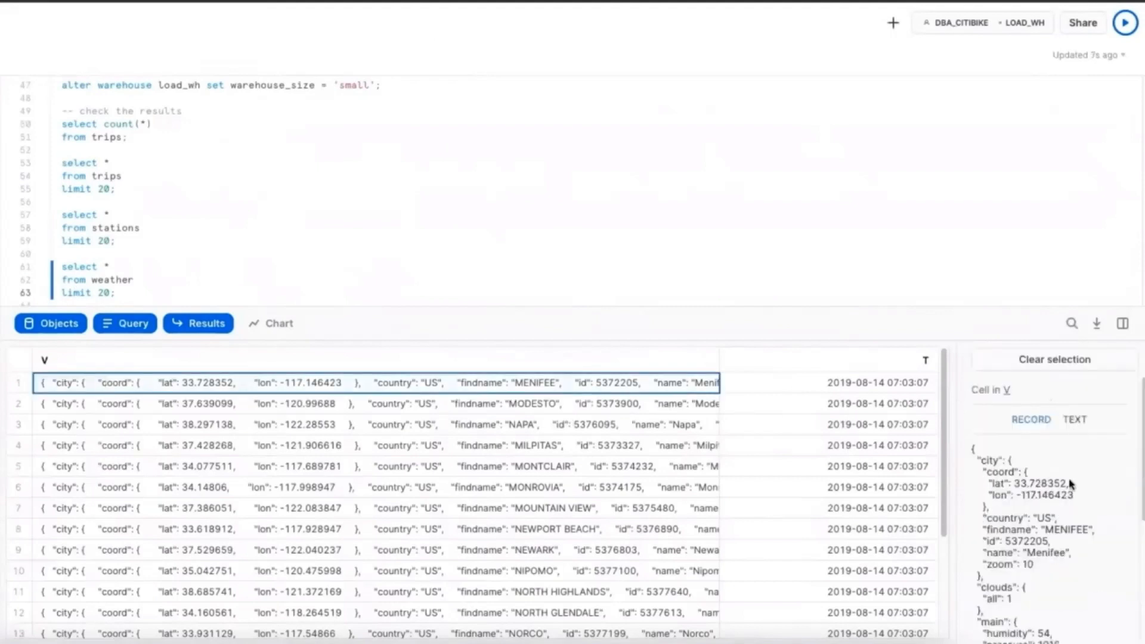
scroll(1038, 533, "down", 3)
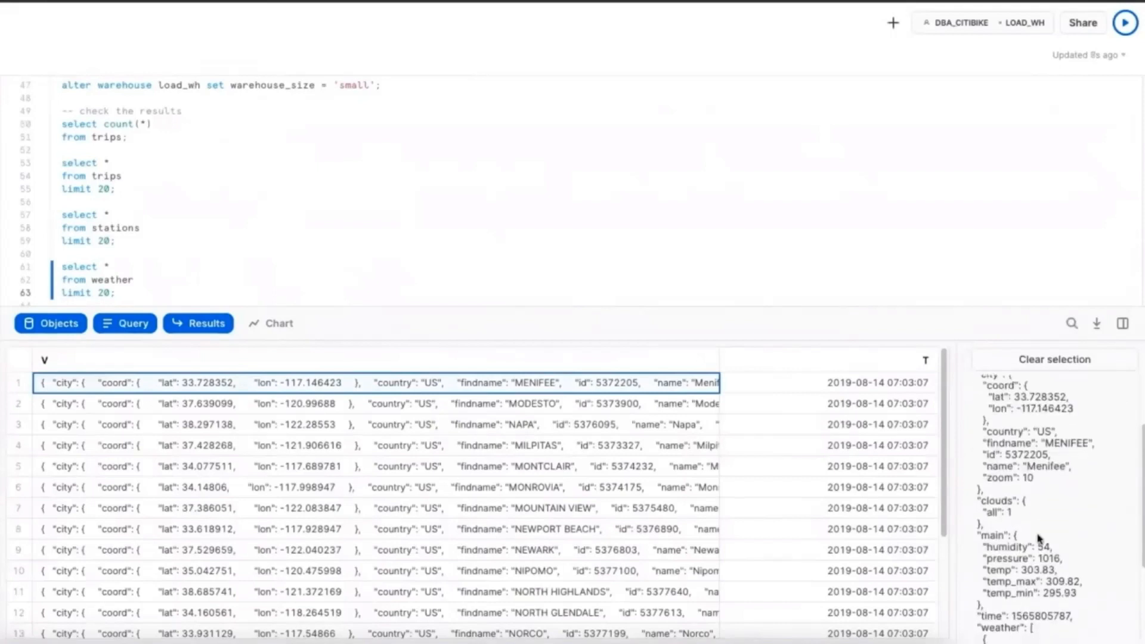
Run the JSON query on the weather table that finds snow conditions in New York, limited to 100 rows
scroll(254, 237, "down", 5)
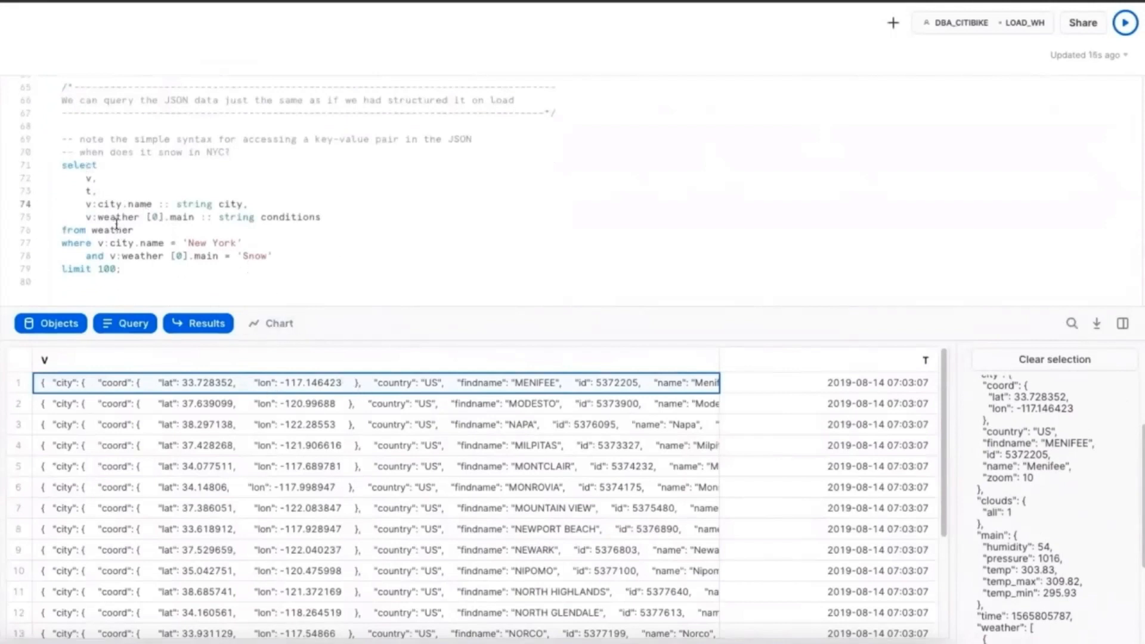
key("ctrl+Return")
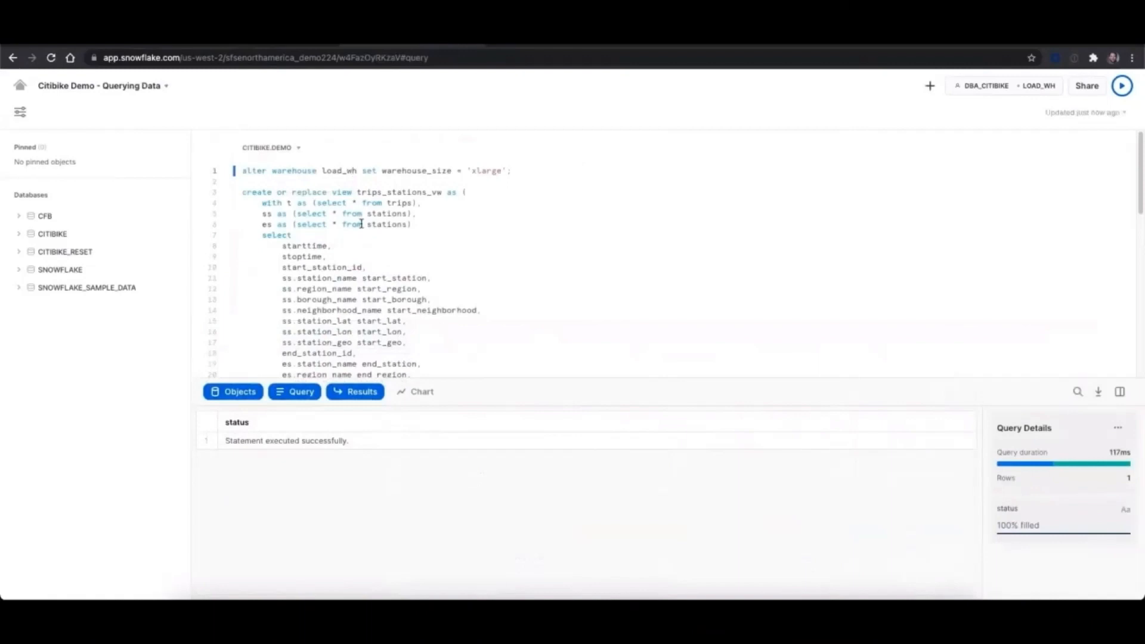
Create or replace the trips_stations_vw view in the Querying Data worksheet and select 200 rows from it
left_click(362, 225)
key("super+Return")
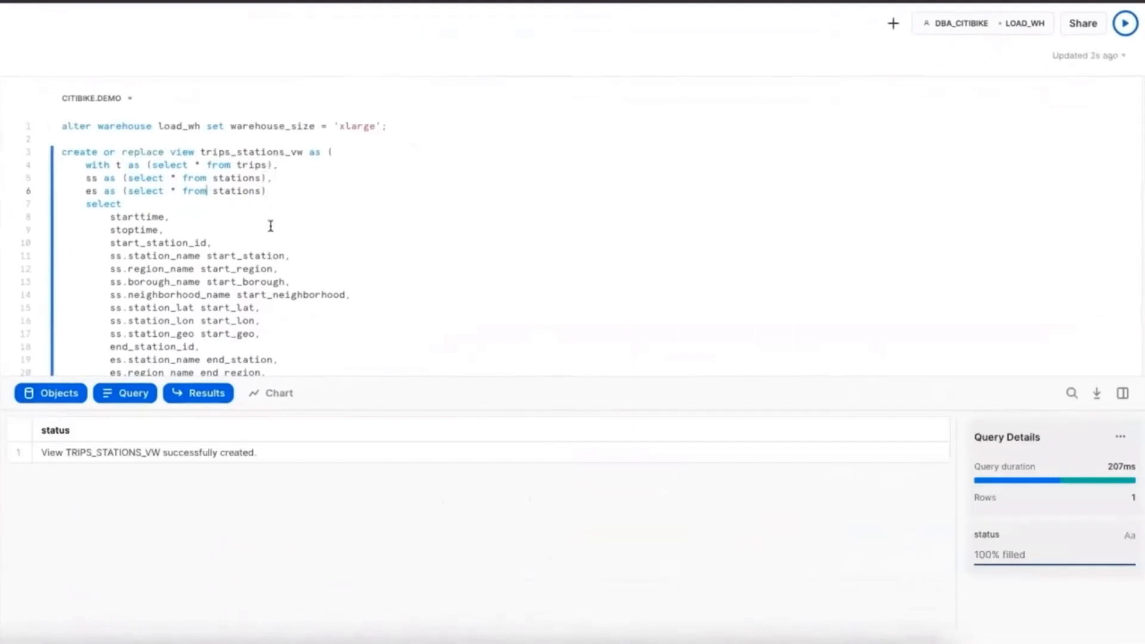
scroll(271, 225, "down", 3)
scroll(270, 226, "down", 4)
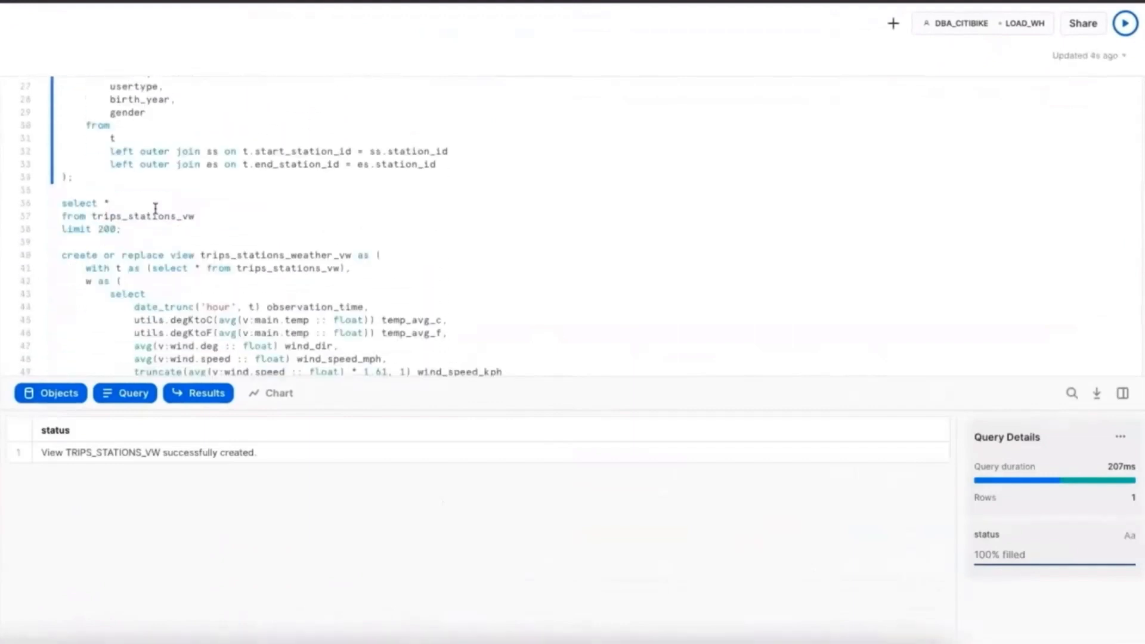
left_click(150, 220)
key("ctrl+Return")
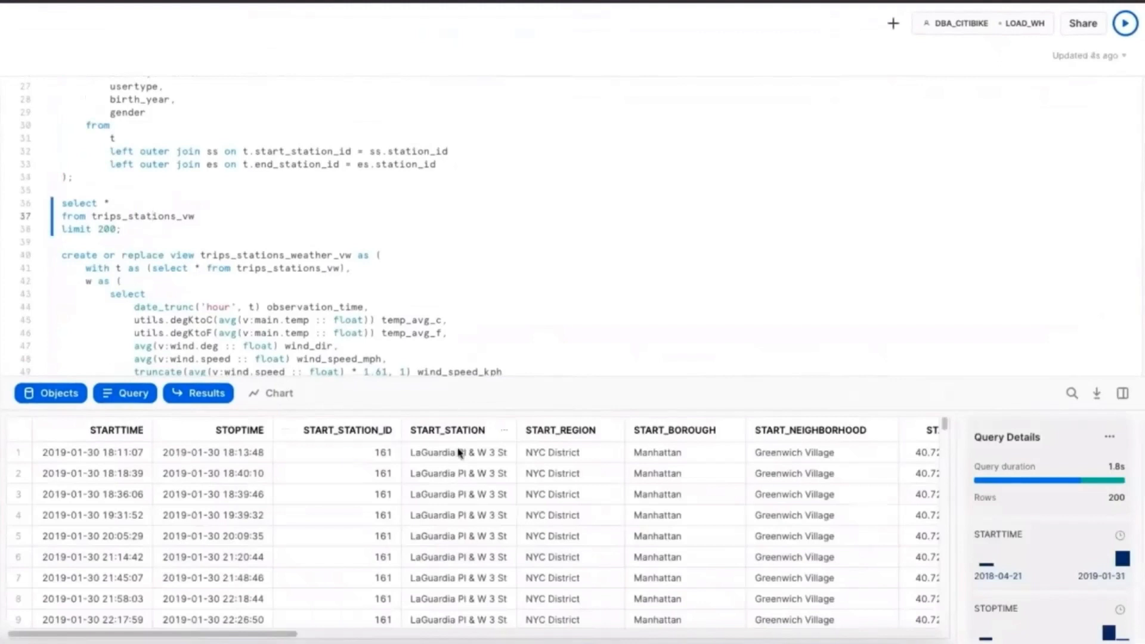
Create or replace the trips_stations_weather_vw view, and check its weather columns in a 200-row query ordered by observation_time
scroll(310, 280, "down", 2)
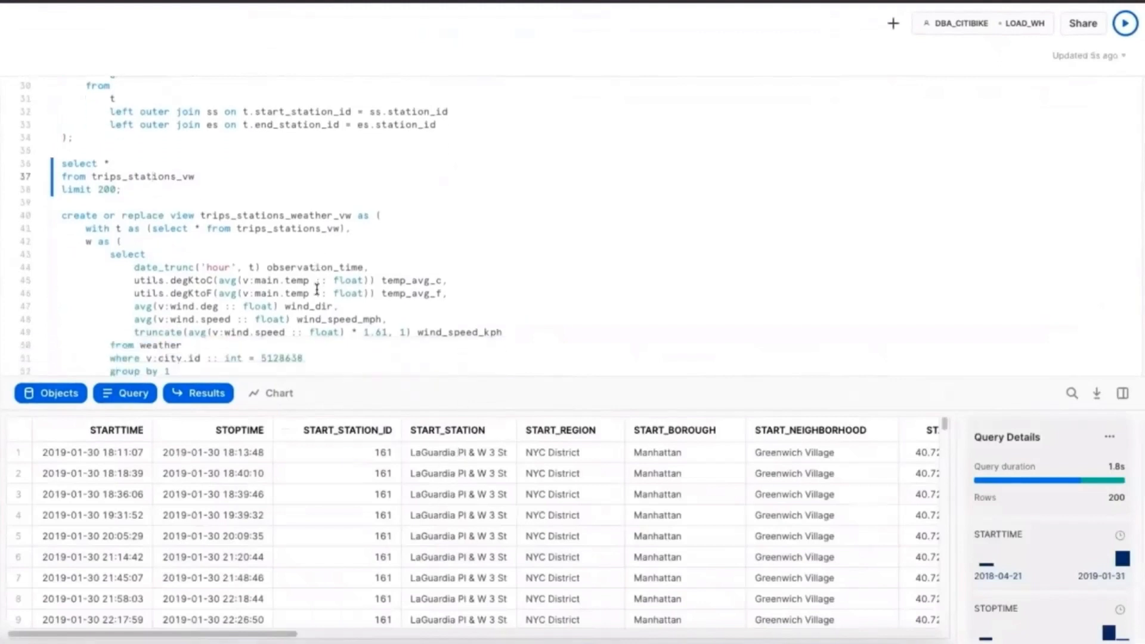
left_click(240, 213)
key("ctrl+Return")
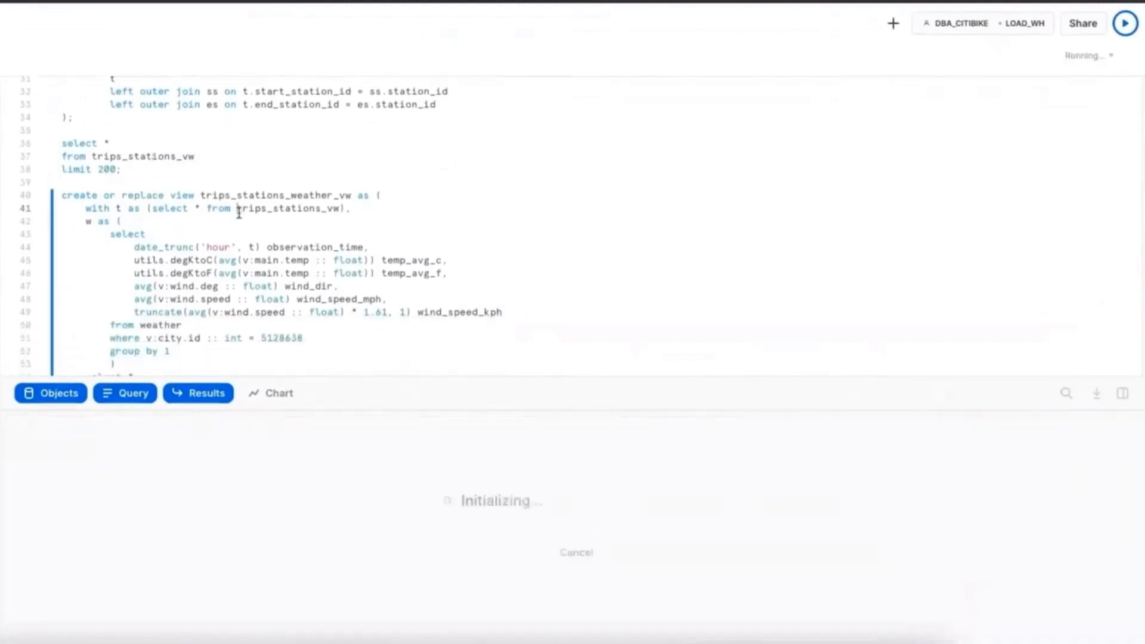
scroll(336, 284, "down", 2)
scroll(334, 283, "down", 4)
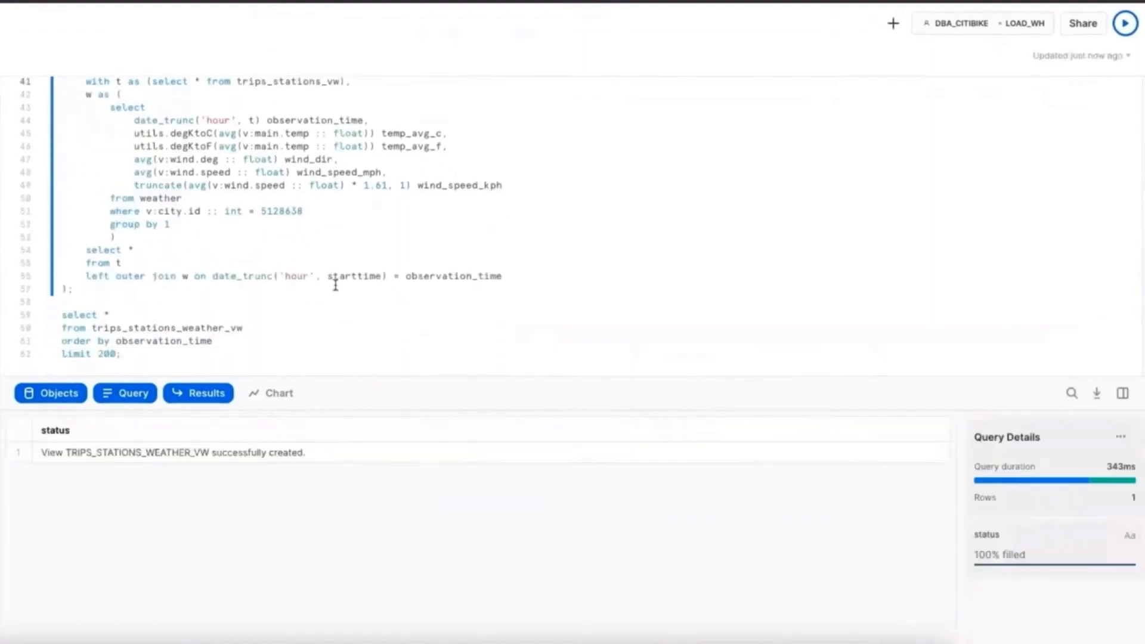
left_click(99, 326)
key("ctrl+Return")
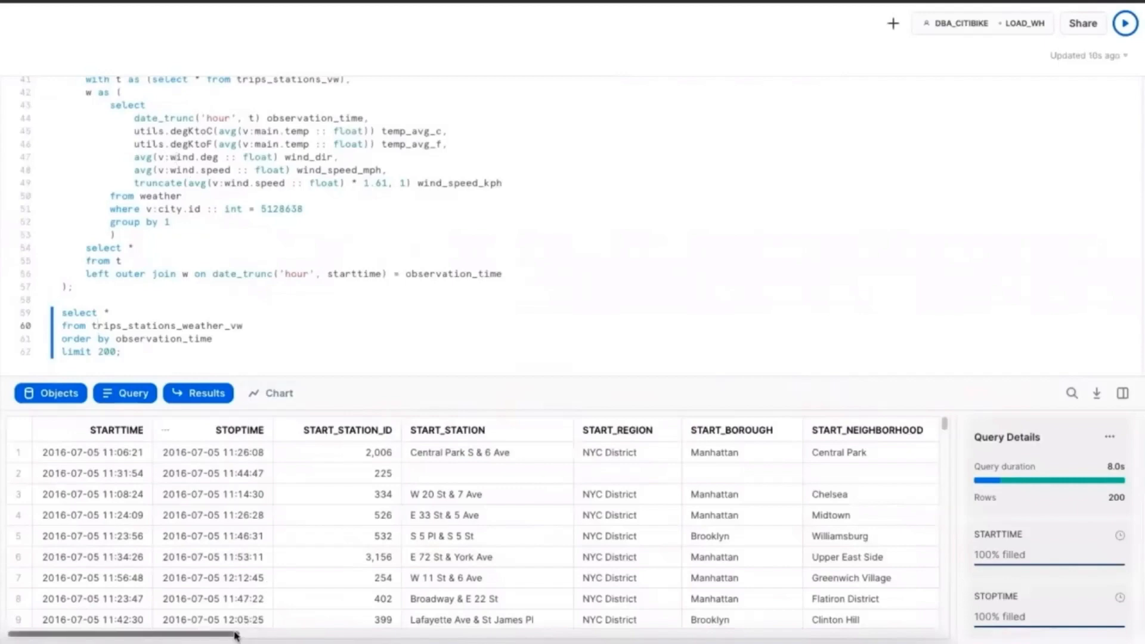
left_click_drag(240, 634, 922, 629)
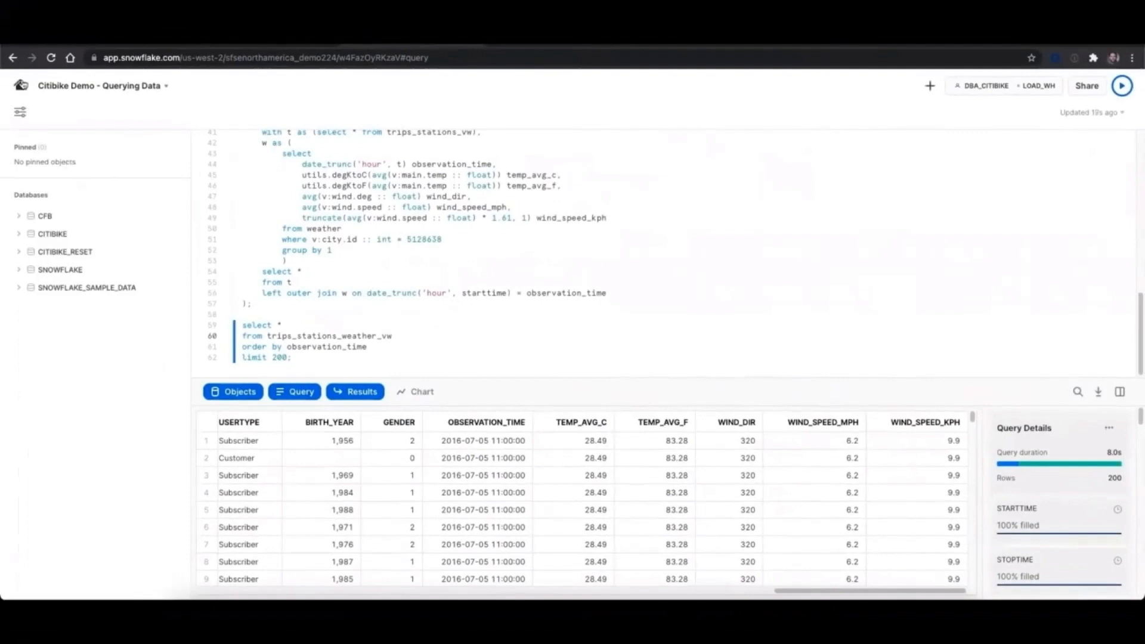
Leave the worksheet for the Data Marketplace and filter the Weather category to listings that are ready to query
left_click(21, 84)
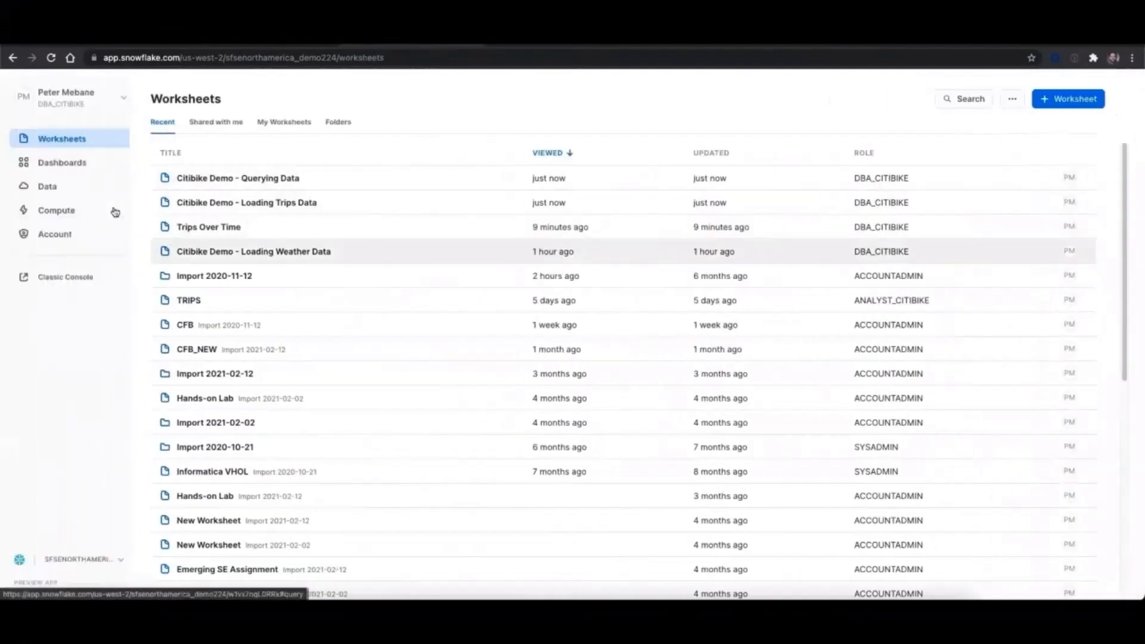
left_click(78, 192)
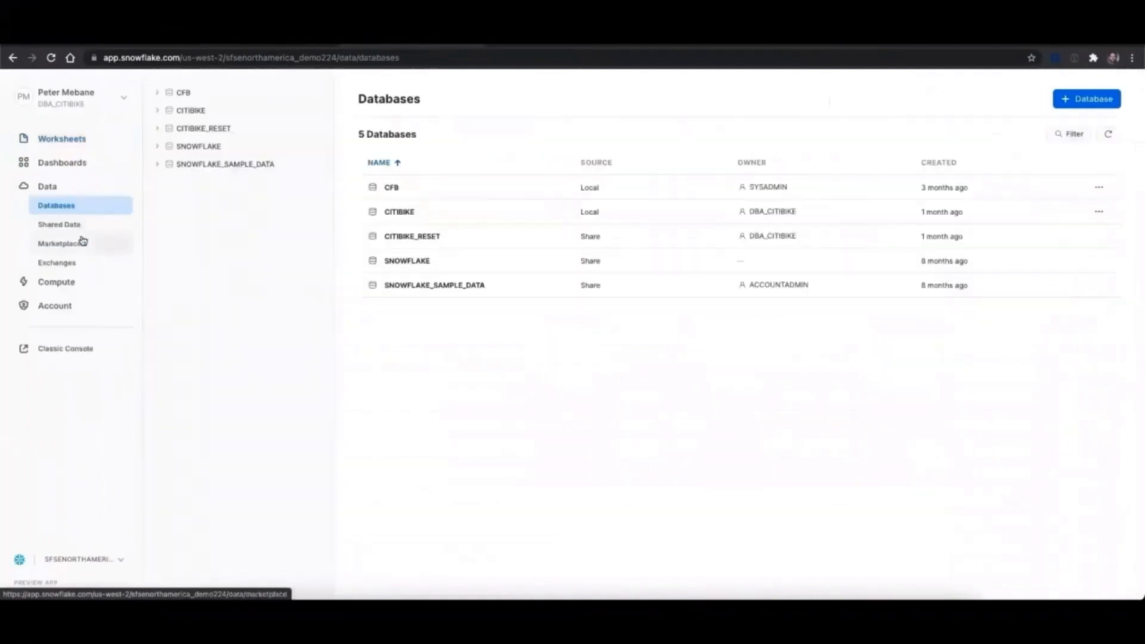
left_click(78, 247)
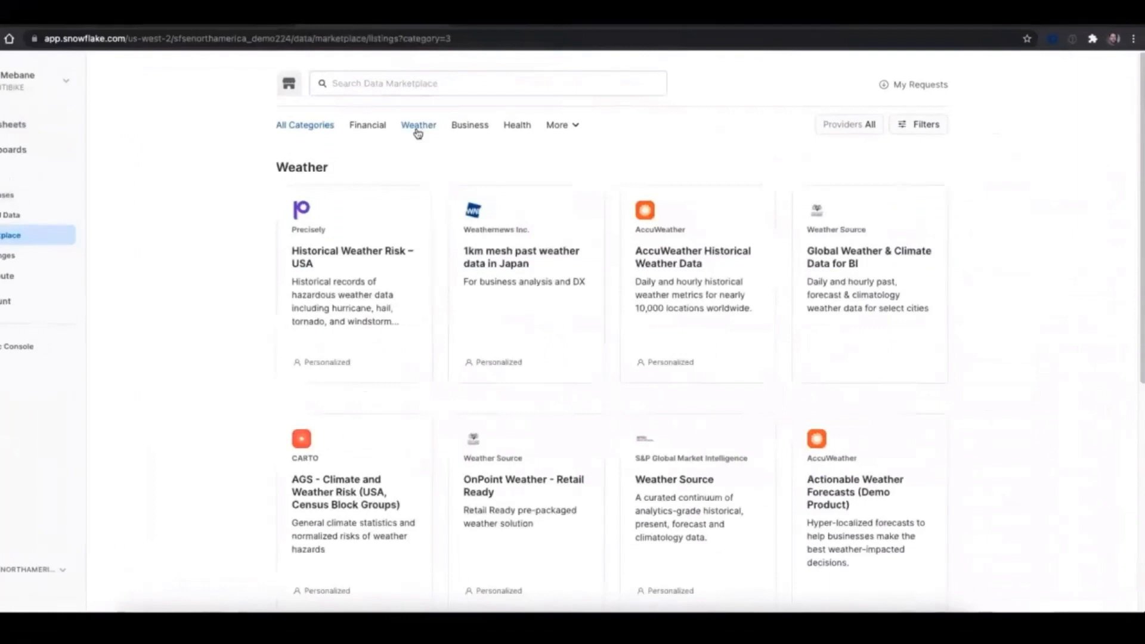
left_click(919, 127)
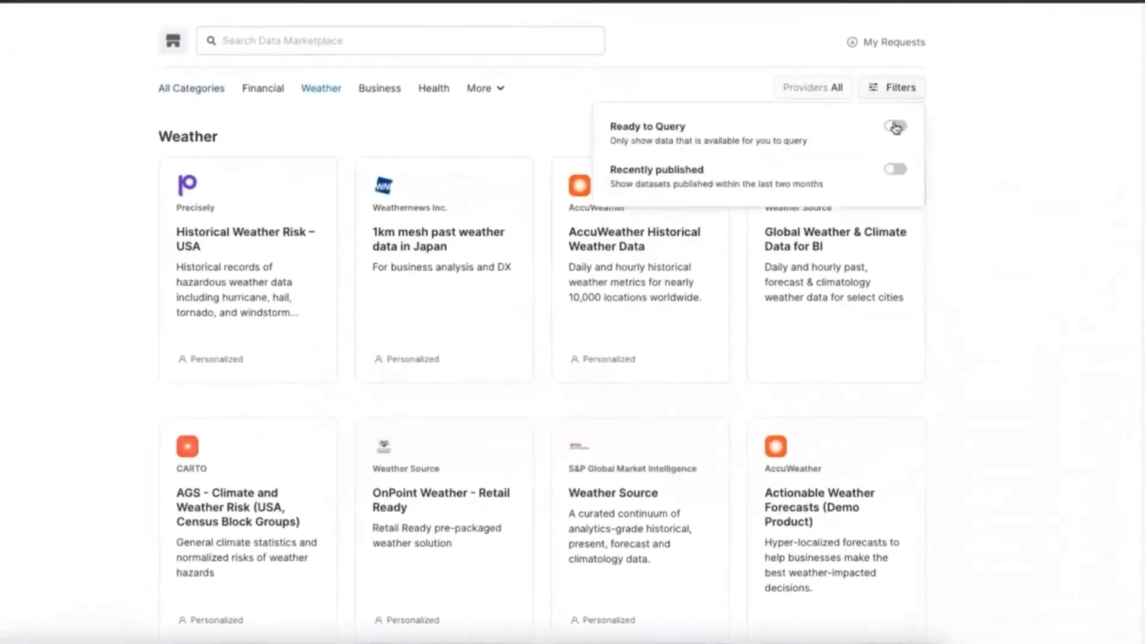
left_click(897, 128)
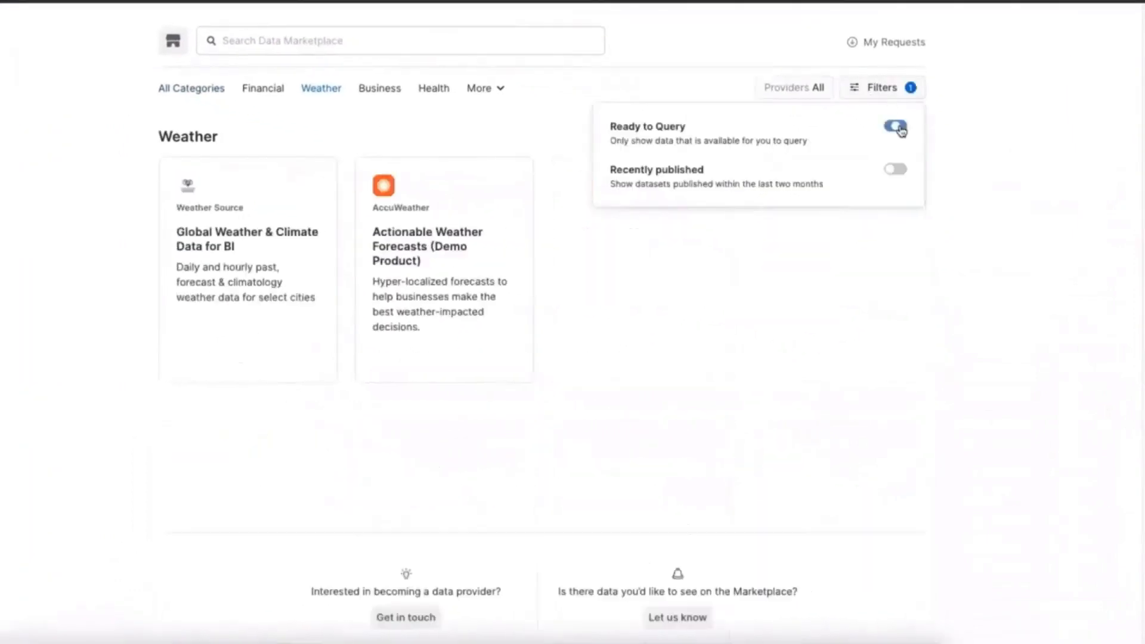
Start getting data from the Global Weather & Climate Data for BI listing, naming the database WEATHER
left_click(274, 322)
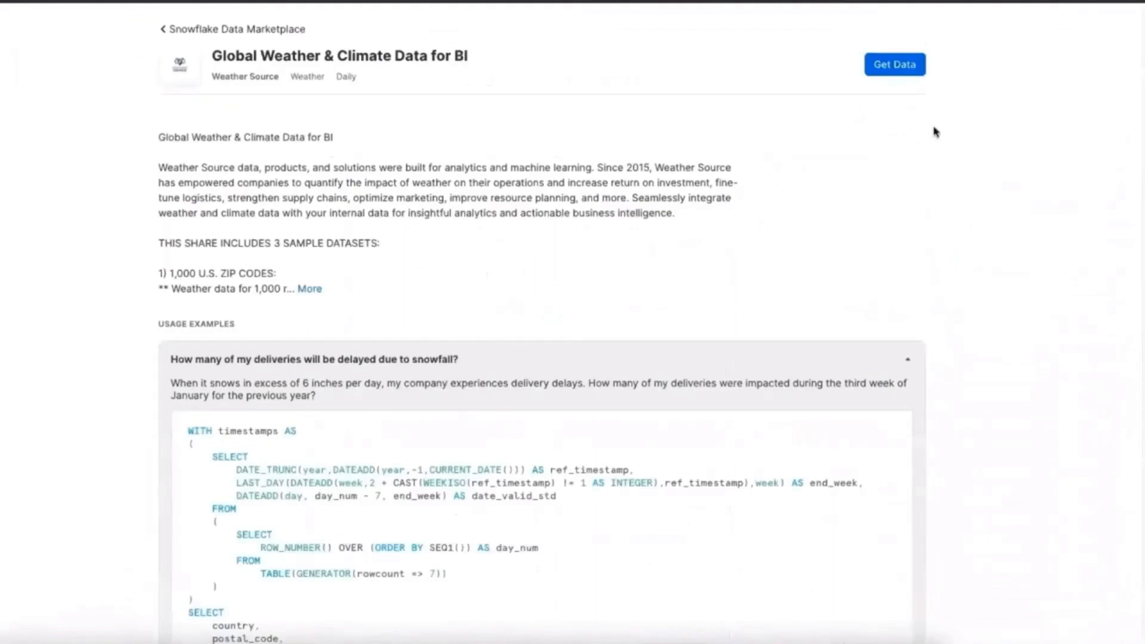
left_click(906, 69)
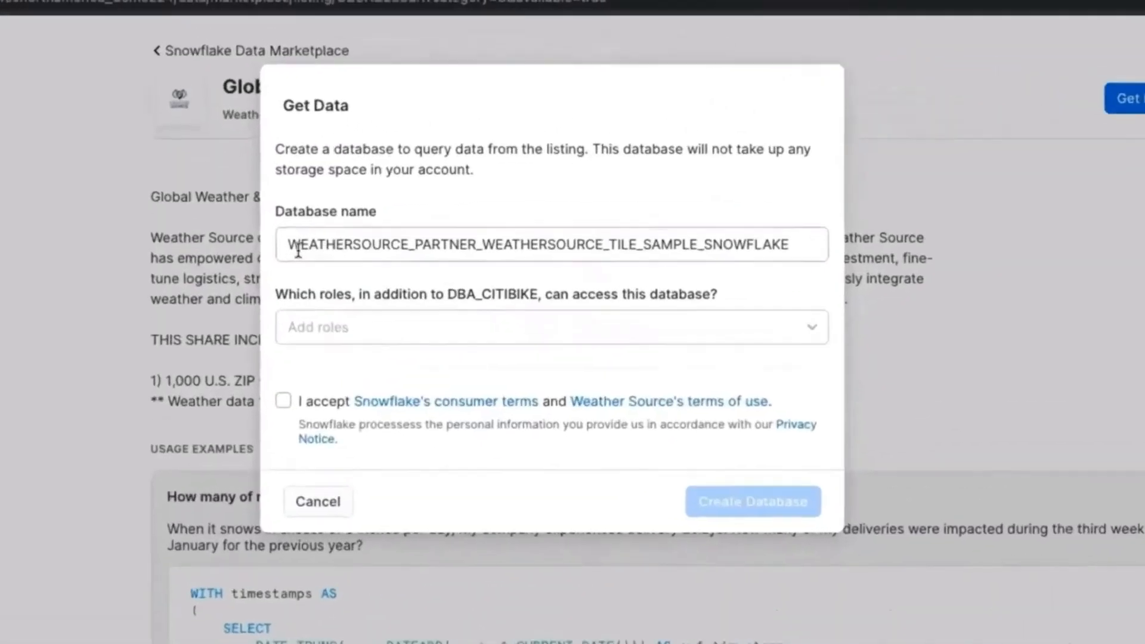
double_click(299, 249)
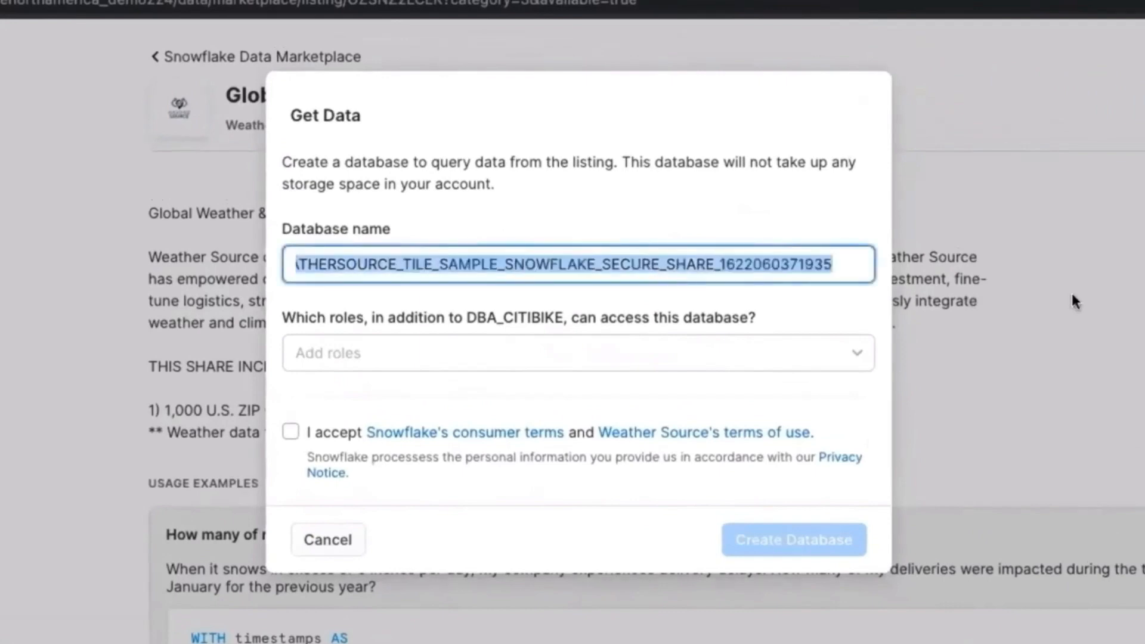
type("WEATHER")
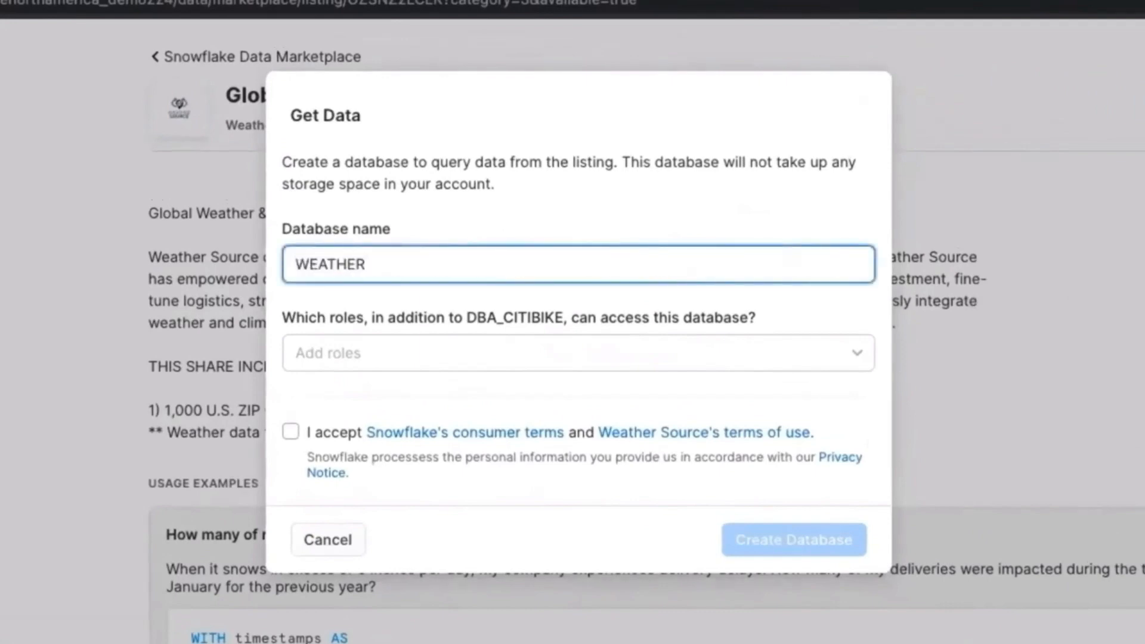
Give the PUBLIC role access to the new database, accept the terms, and create it
left_click(768, 365)
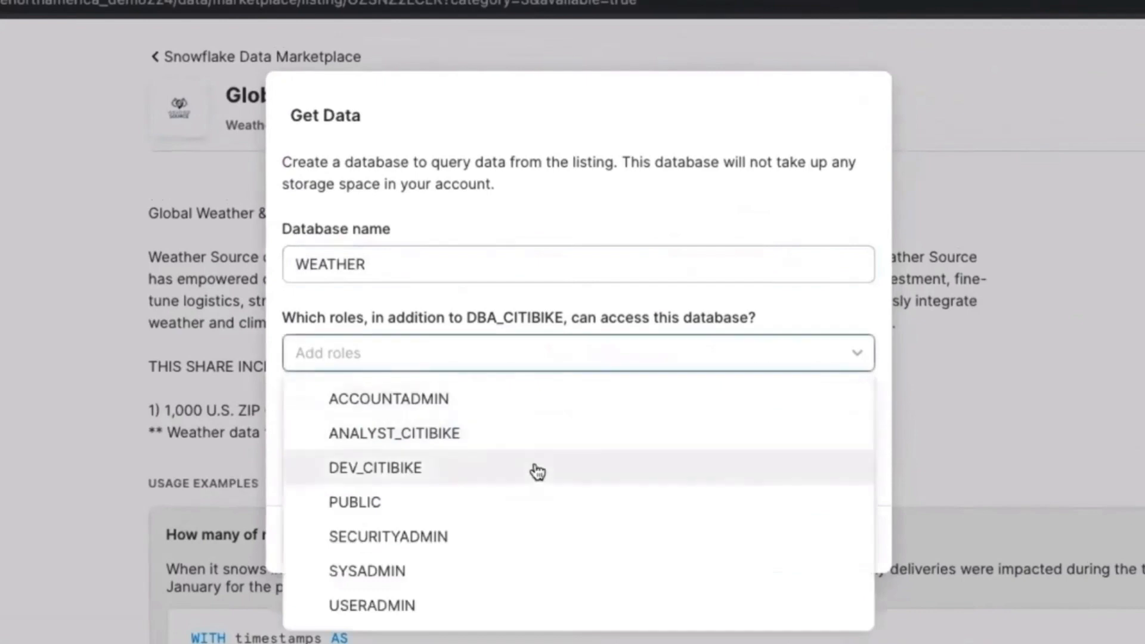
left_click(518, 495)
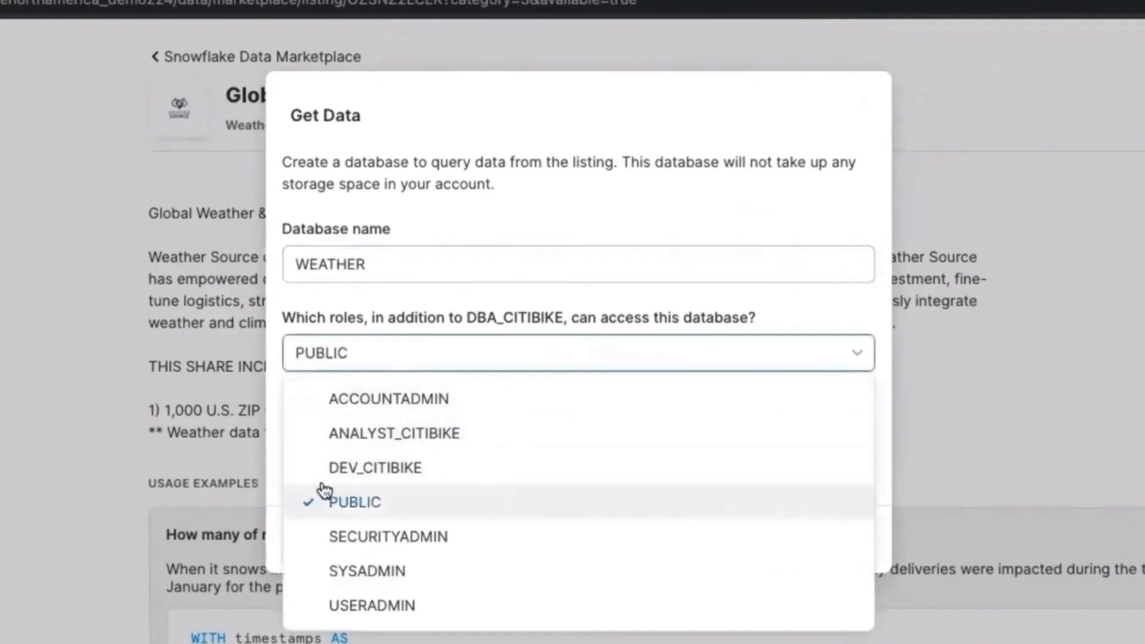
left_click(276, 481)
left_click(292, 432)
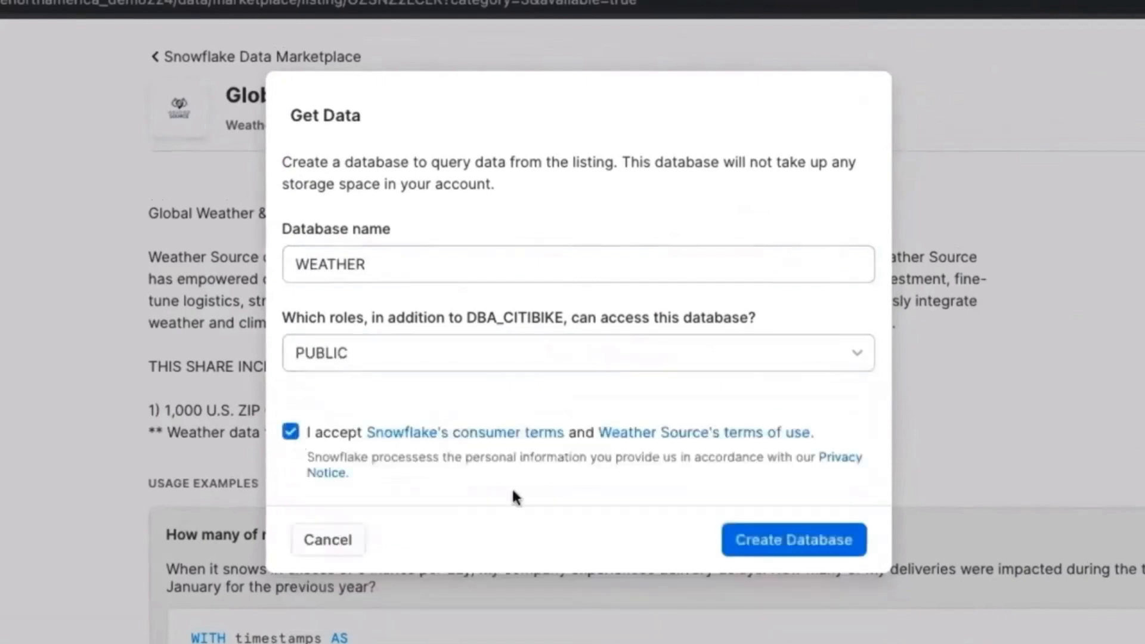
left_click(749, 541)
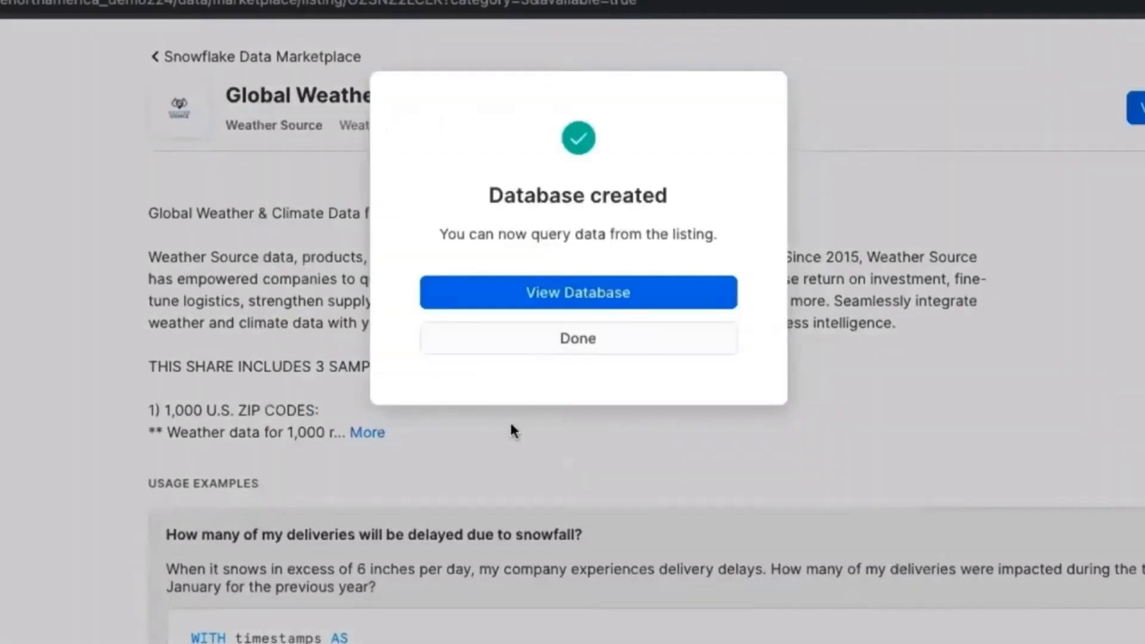
left_click(583, 351)
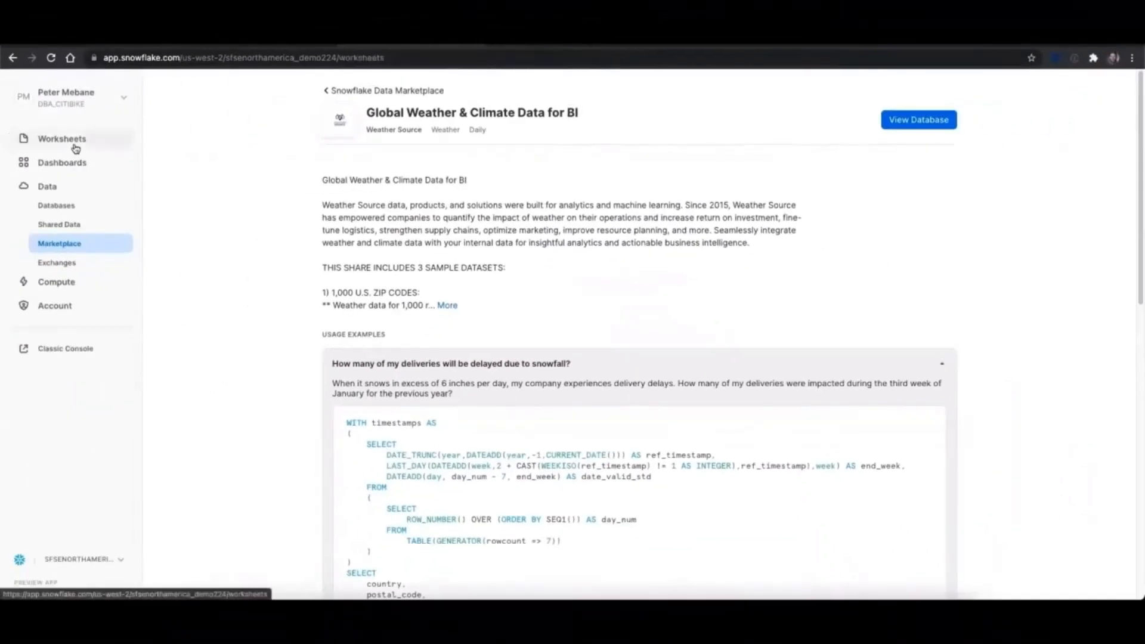
Reopen and refresh the Citibike Demo - Querying Data worksheet, and expand the WEATHER database's STANDARD_TILE schema
left_click(76, 147)
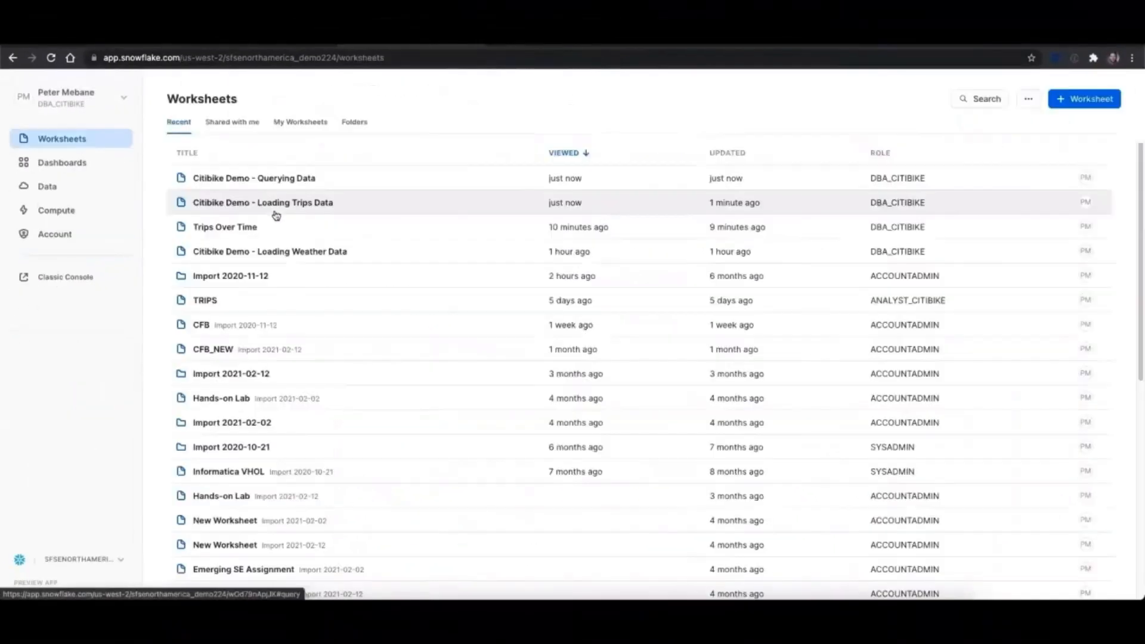
left_click(281, 178)
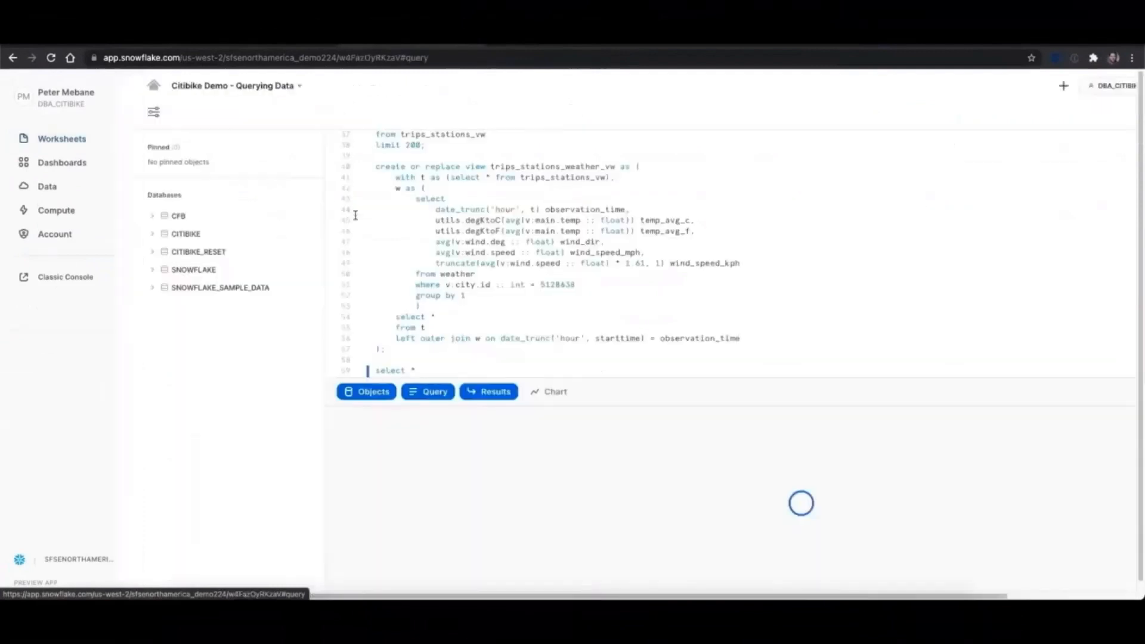
left_click(51, 58)
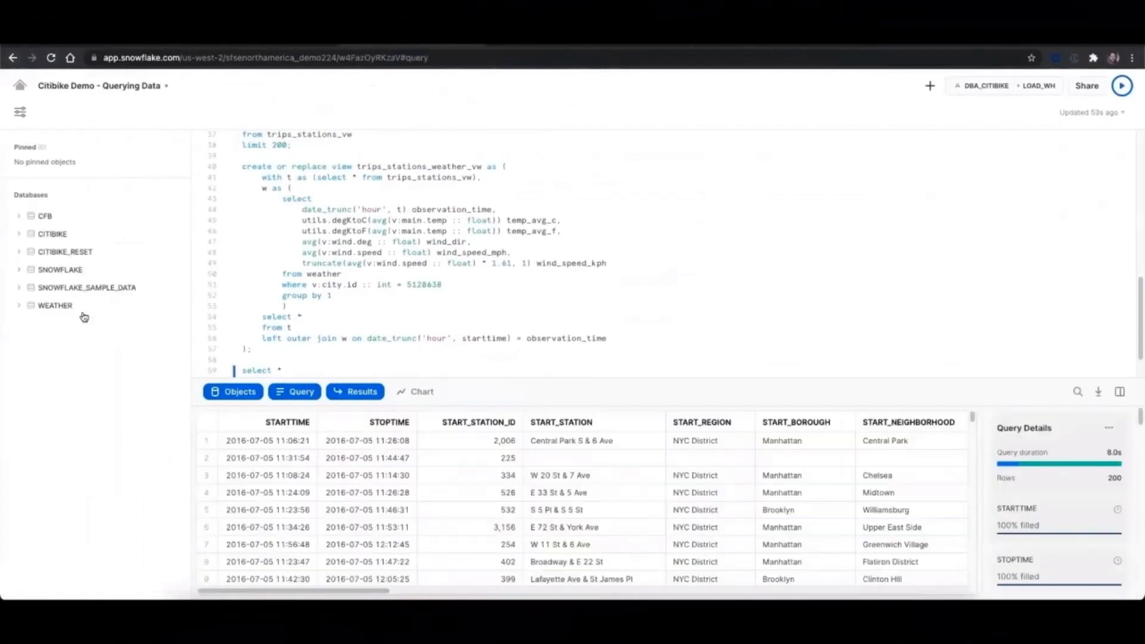
left_click(20, 309)
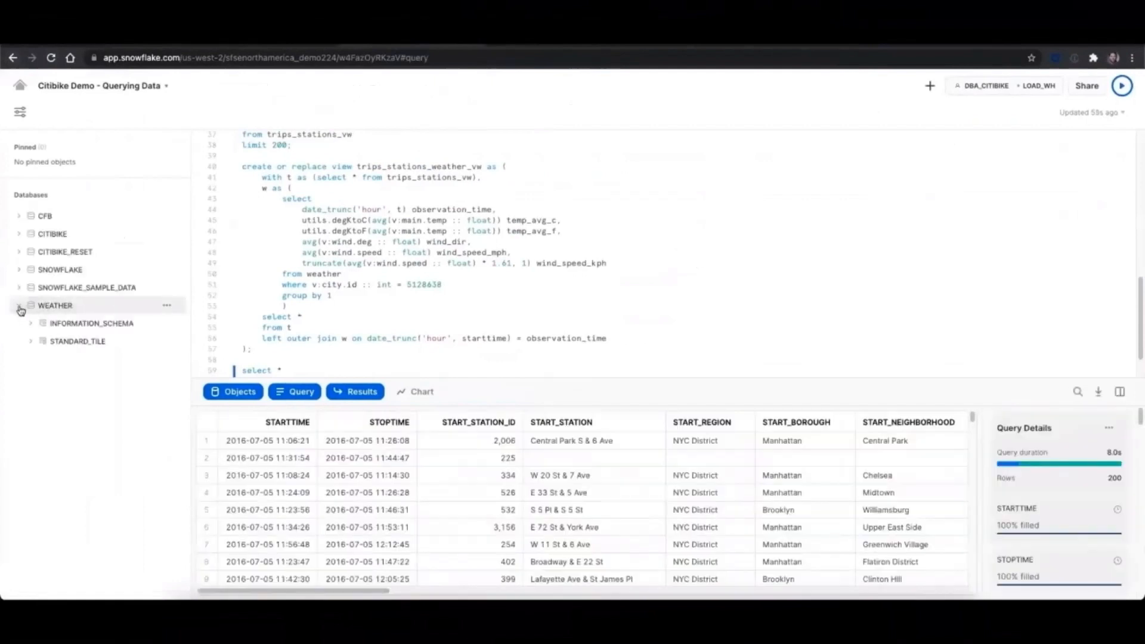
left_click(30, 343)
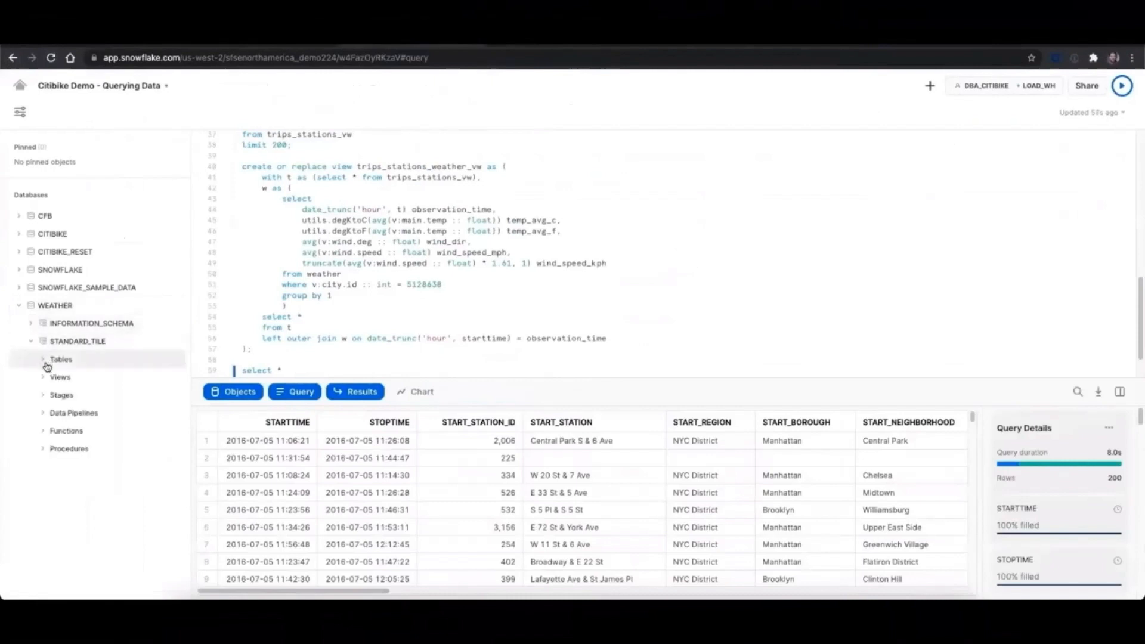
Preview the data of the FORECAST_DAY view in the WEATHER database's STANDARD_TILE schema, and close the preview
left_click(43, 378)
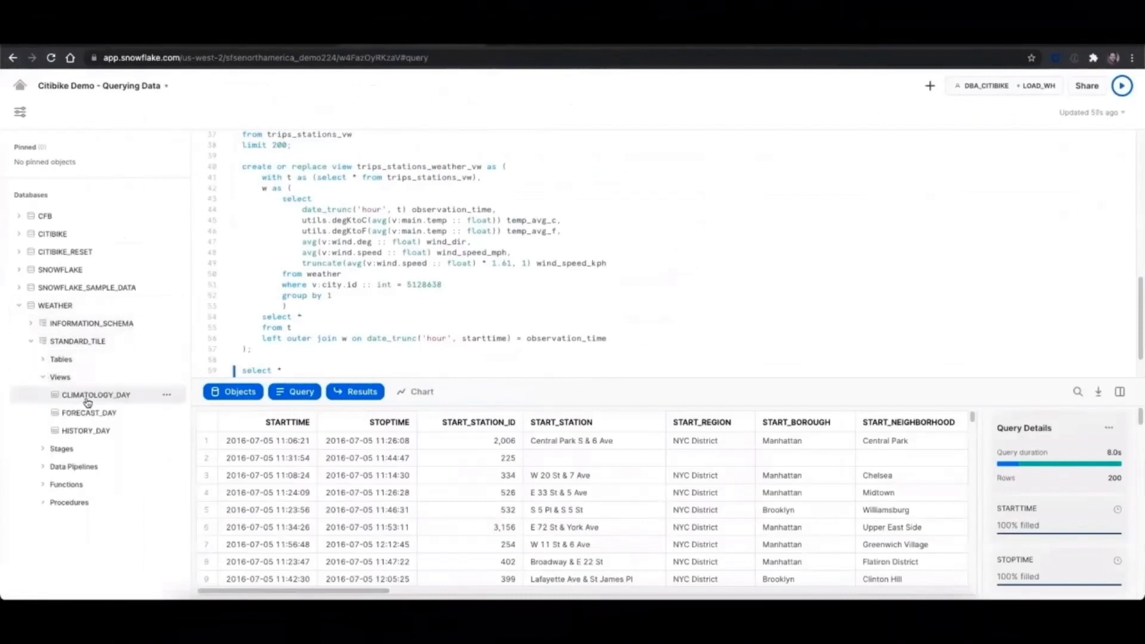
left_click(90, 413)
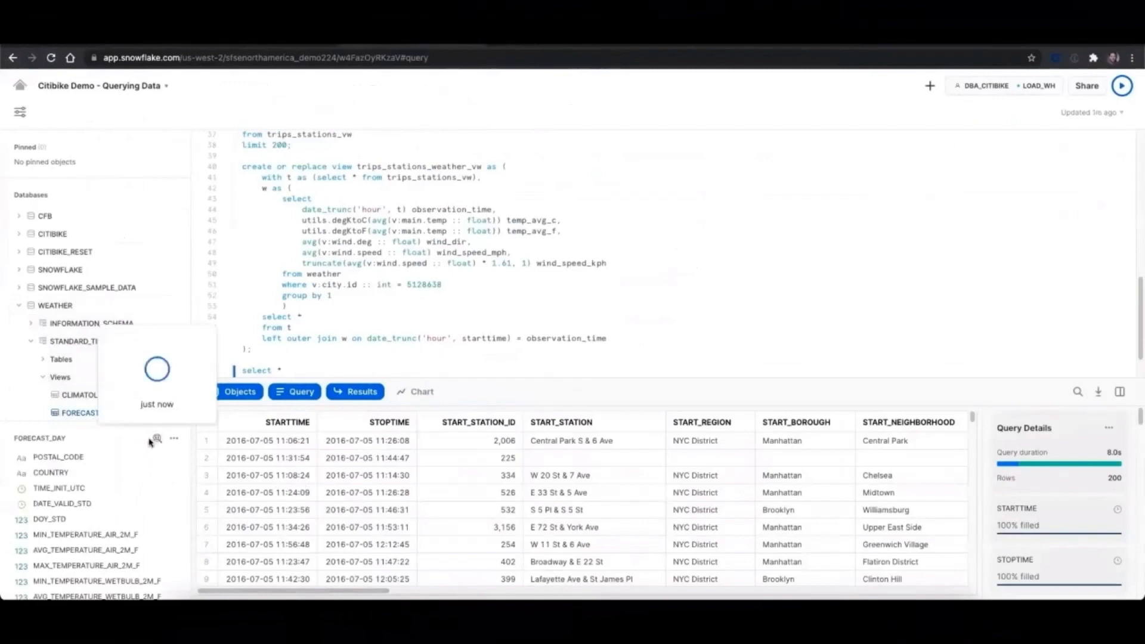
left_click(157, 438)
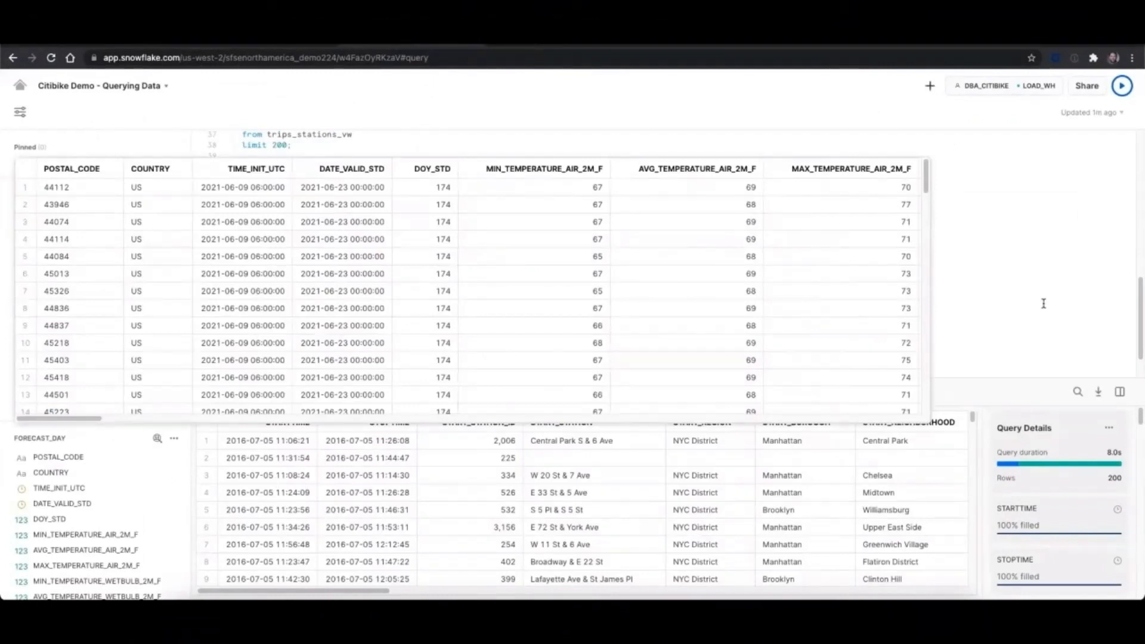
left_click(1028, 298)
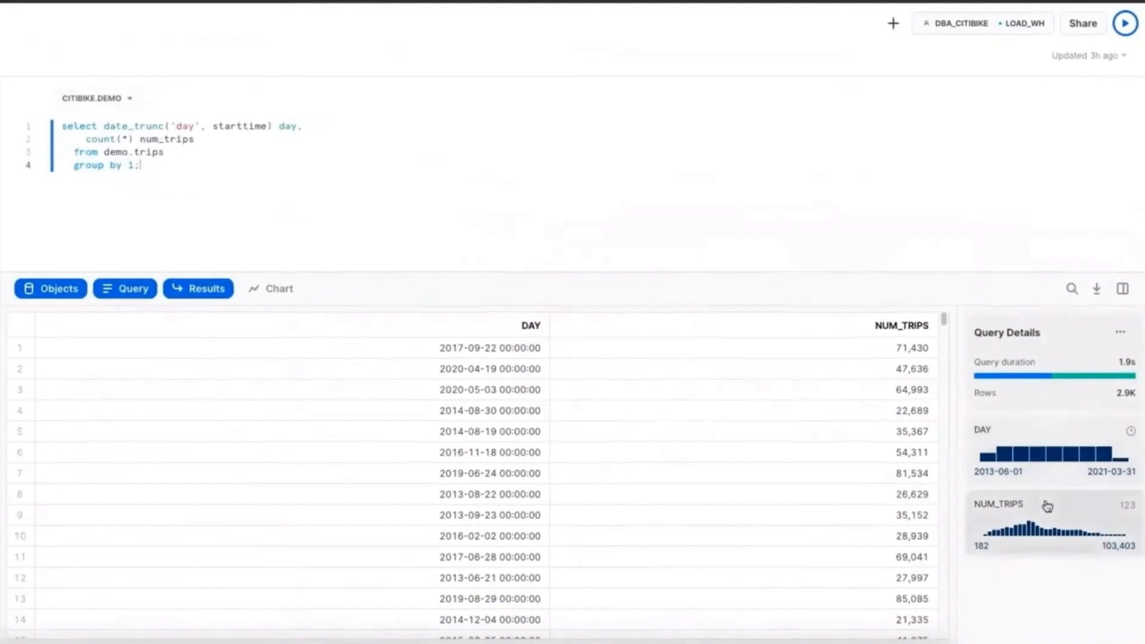
Filter the daily trip results to NUM_TRIPS values from 19k to 45k, and switch to the chart of the query
left_click(1043, 532)
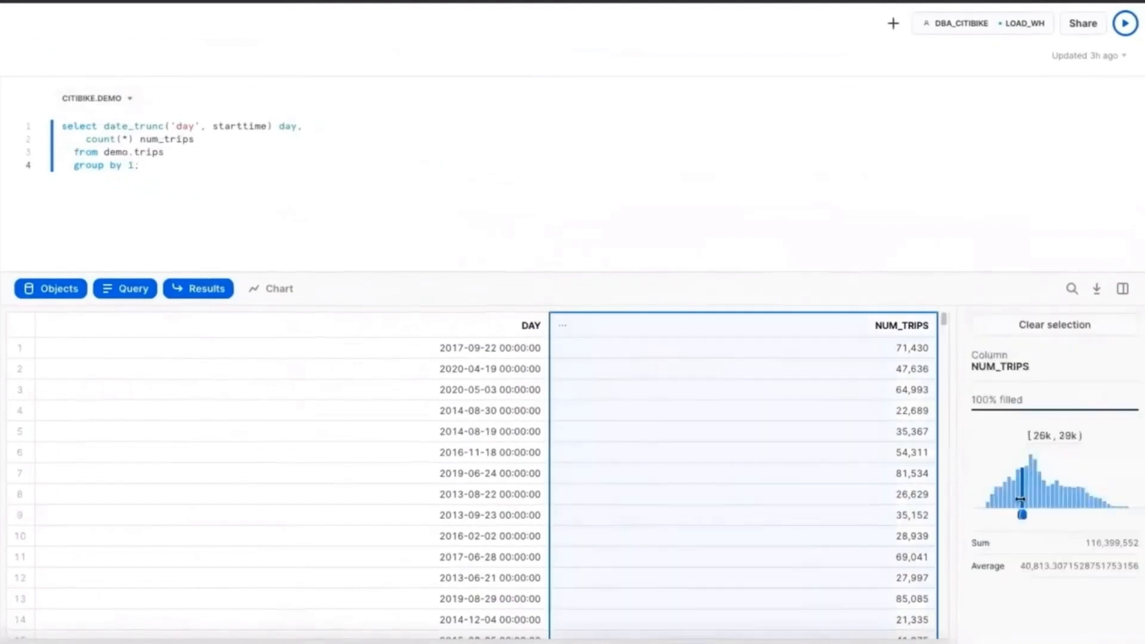
left_click_drag(1021, 500, 1050, 501)
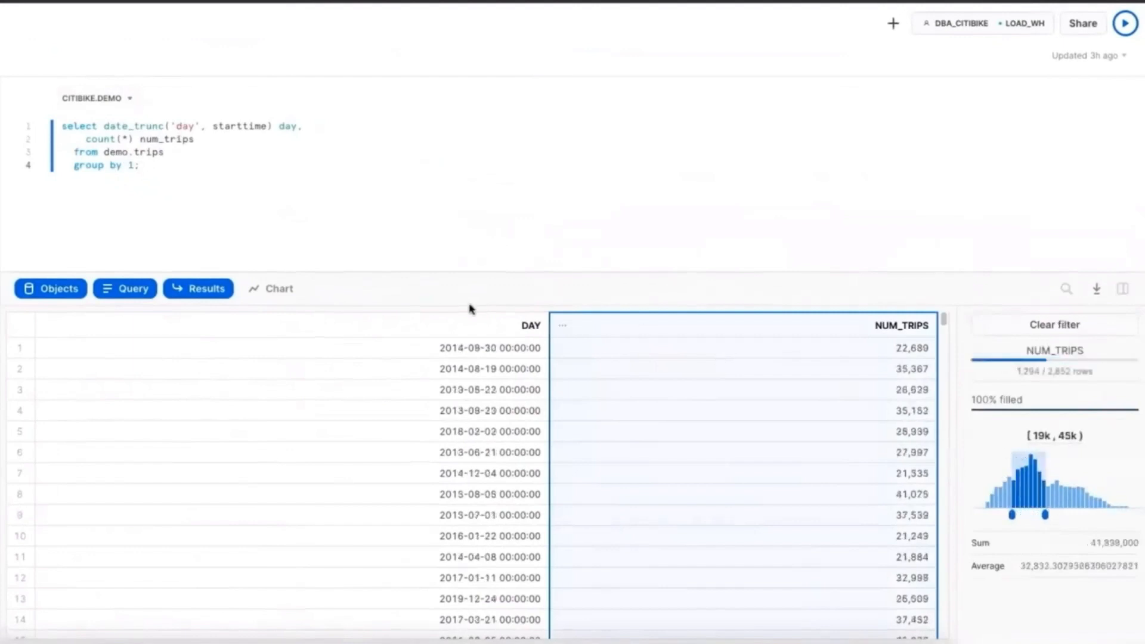
left_click(285, 292)
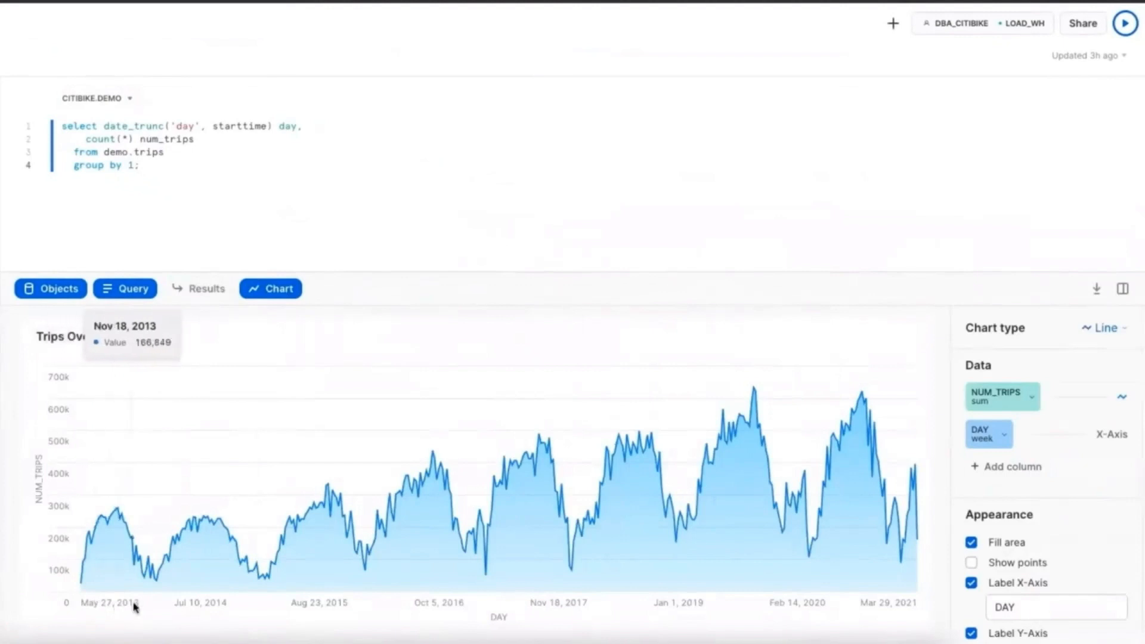
Try date and month bucketing for the DAY column on the Trips Over Time chart, and return it to week
left_click(1000, 445)
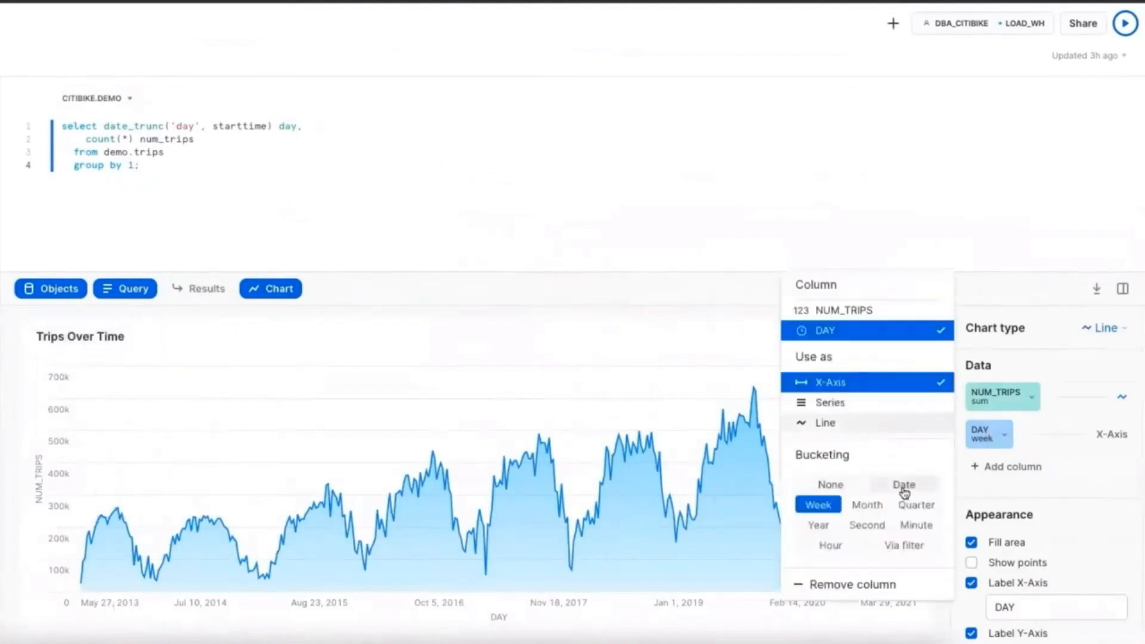
left_click(905, 488)
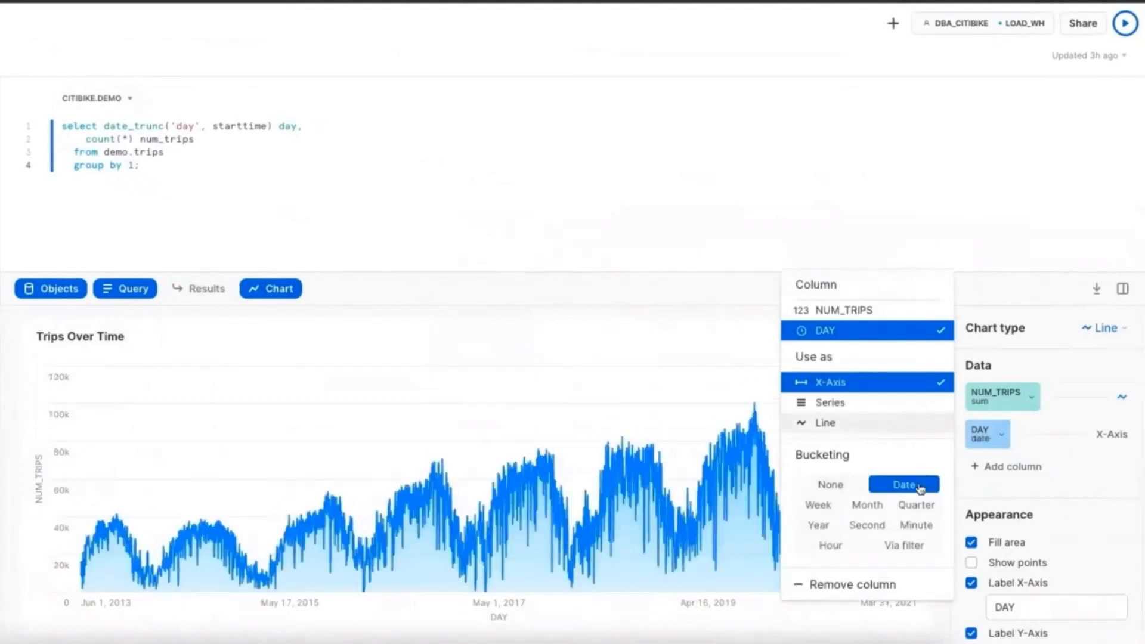
left_click(827, 508)
left_click(866, 507)
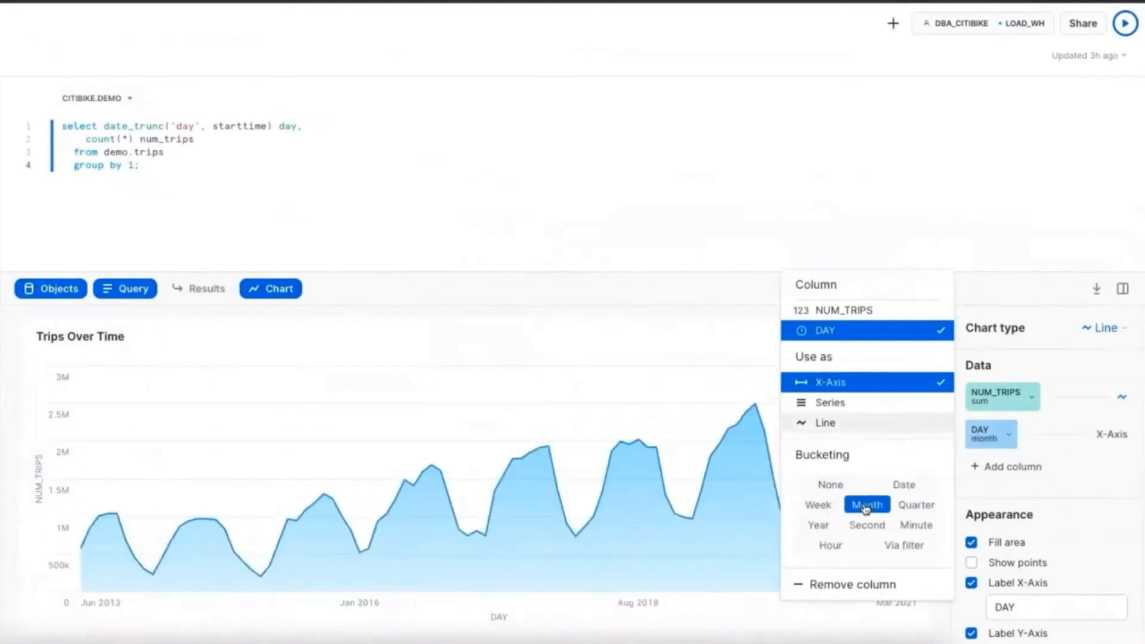
left_click(826, 508)
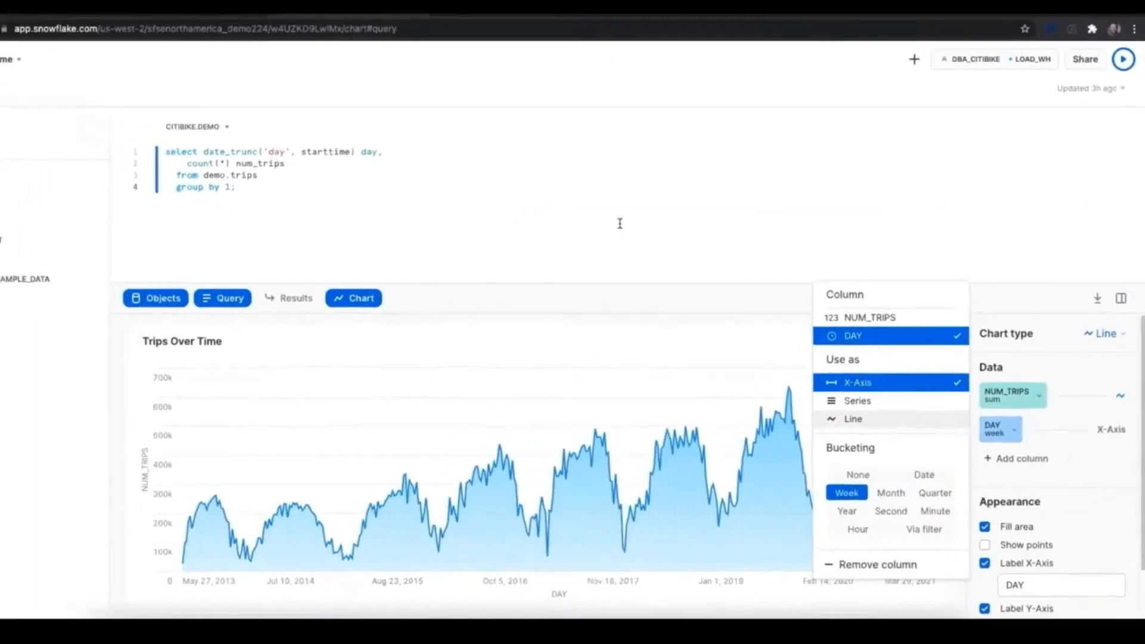
left_click(540, 202)
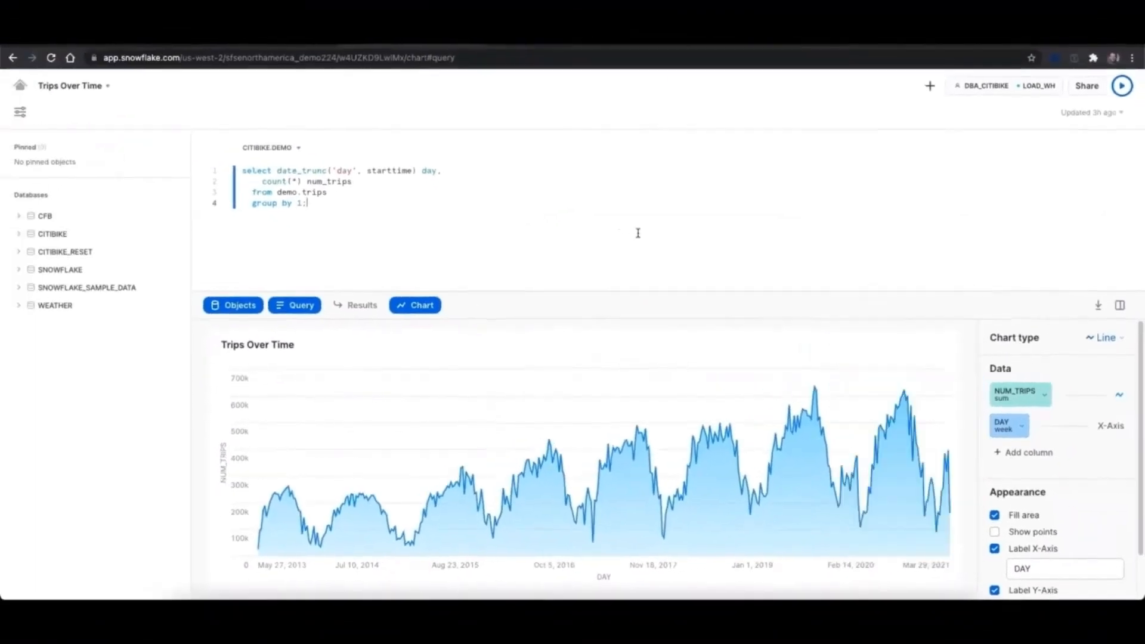
Move the Trips Over Time worksheet to the Citibike dashboard
left_click(108, 87)
mouse_move(158, 150)
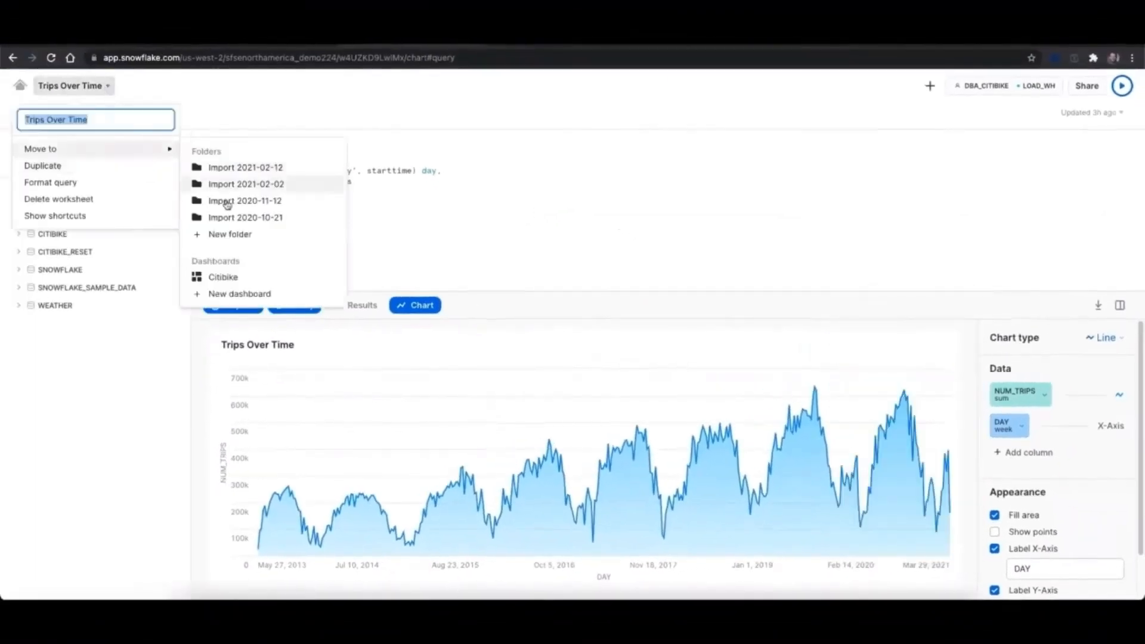
left_click(232, 276)
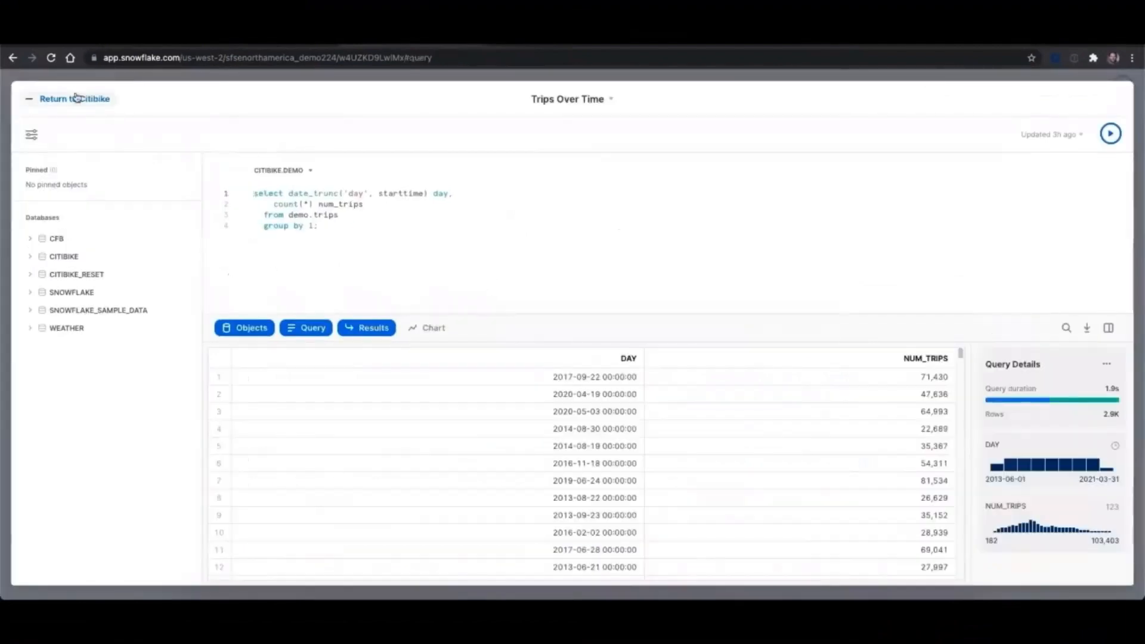
Return to the Citibike dashboard and place the Trips Over Time tile between Trips by Temperature and Trips by Hour
left_click(106, 99)
scroll(562, 445, "down", 5)
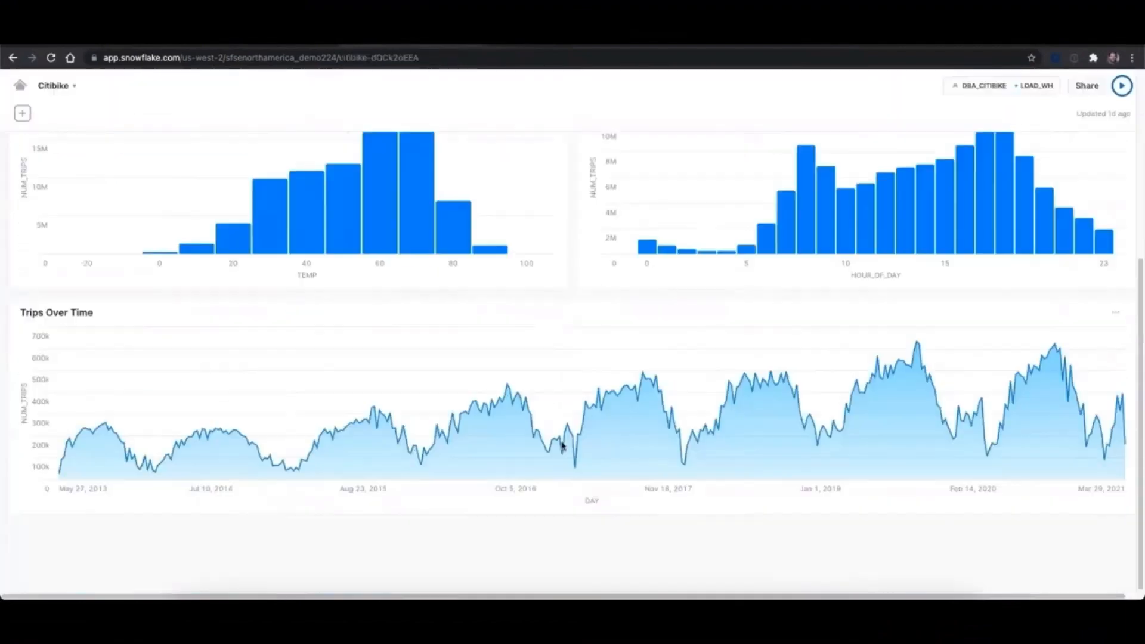
left_click_drag(565, 376, 611, 362)
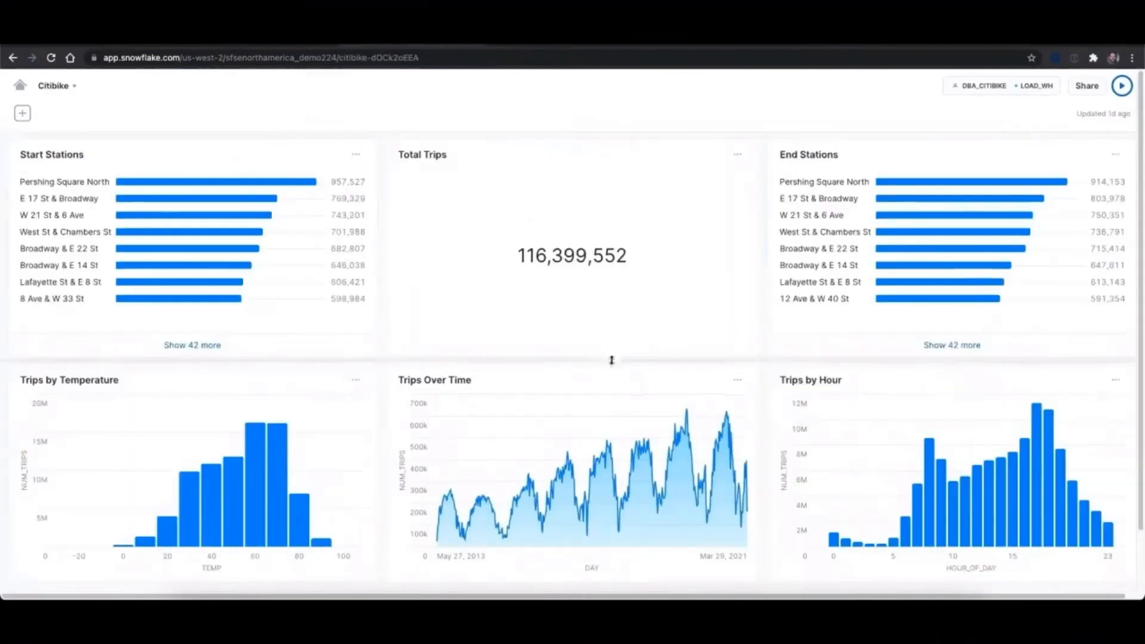